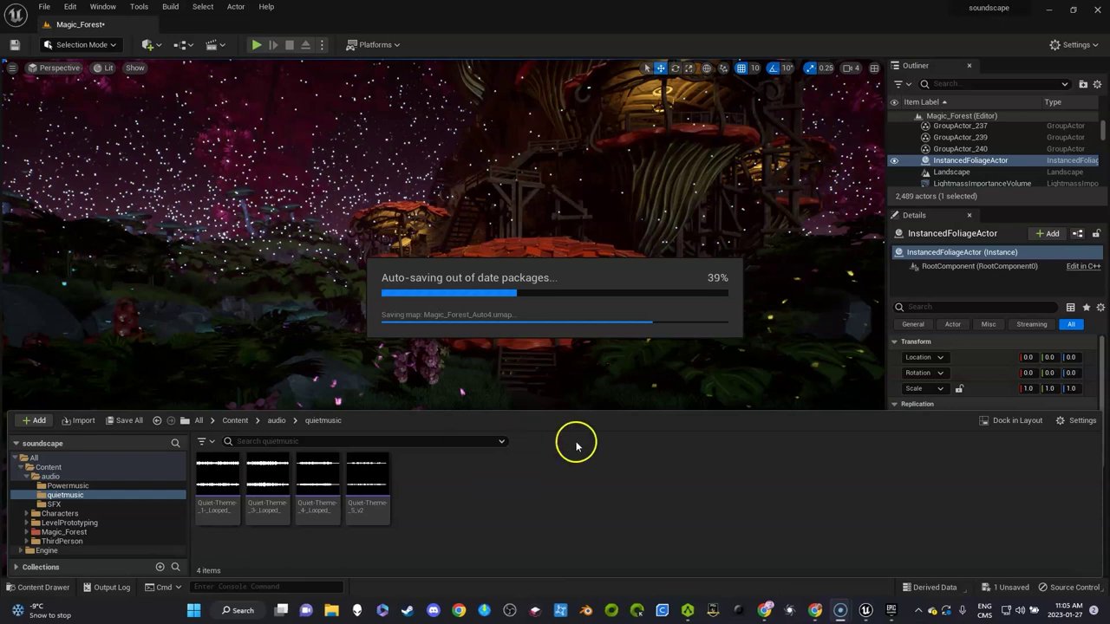
Drag Quiet Theme #2 from File Explorer into the quietmusic folder, then close File Explorer.
{"action": "left_click", "coordinate": [461, 485]}
{"action": "left_click", "coordinate": [433, 505]}
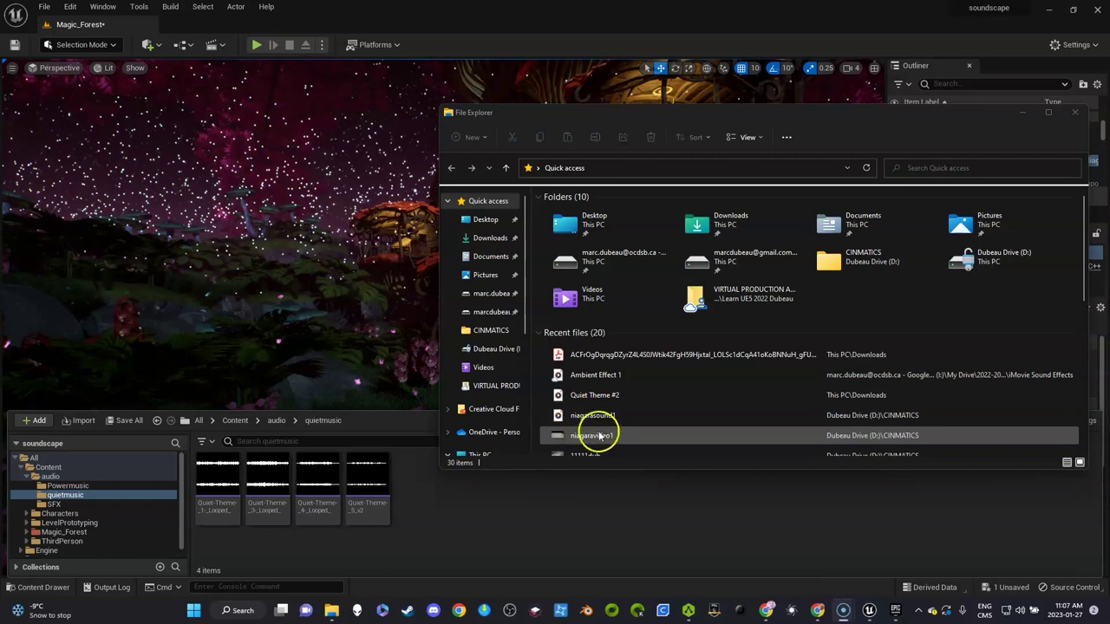
{"action": "left_click_drag", "start_coordinate": [622, 397], "coordinate": [435, 527]}
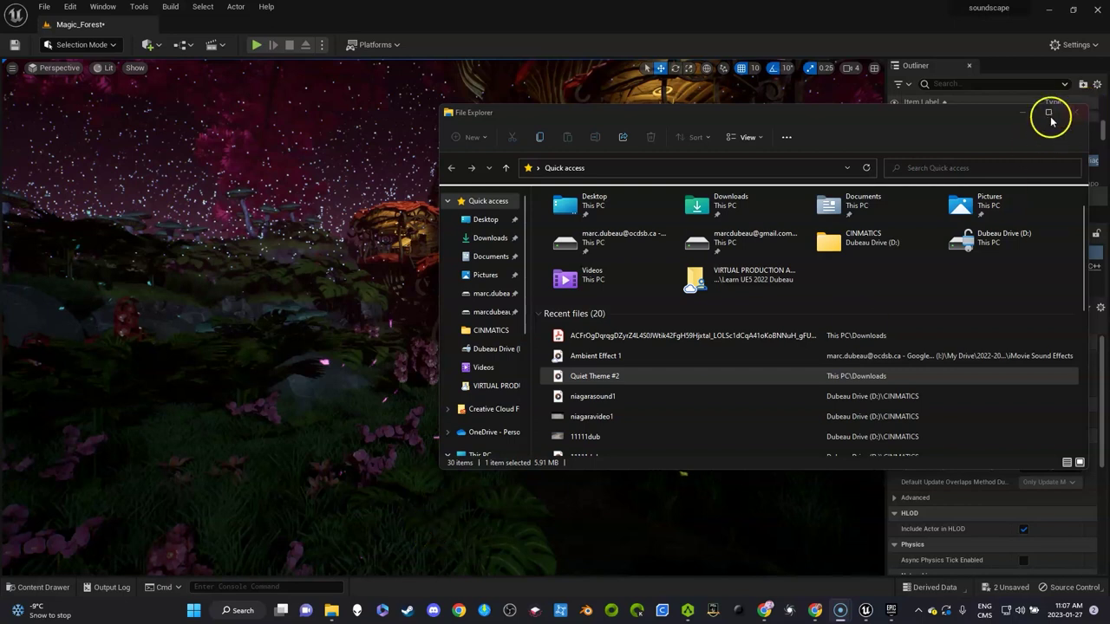
{"action": "left_click", "coordinate": [1023, 112]}
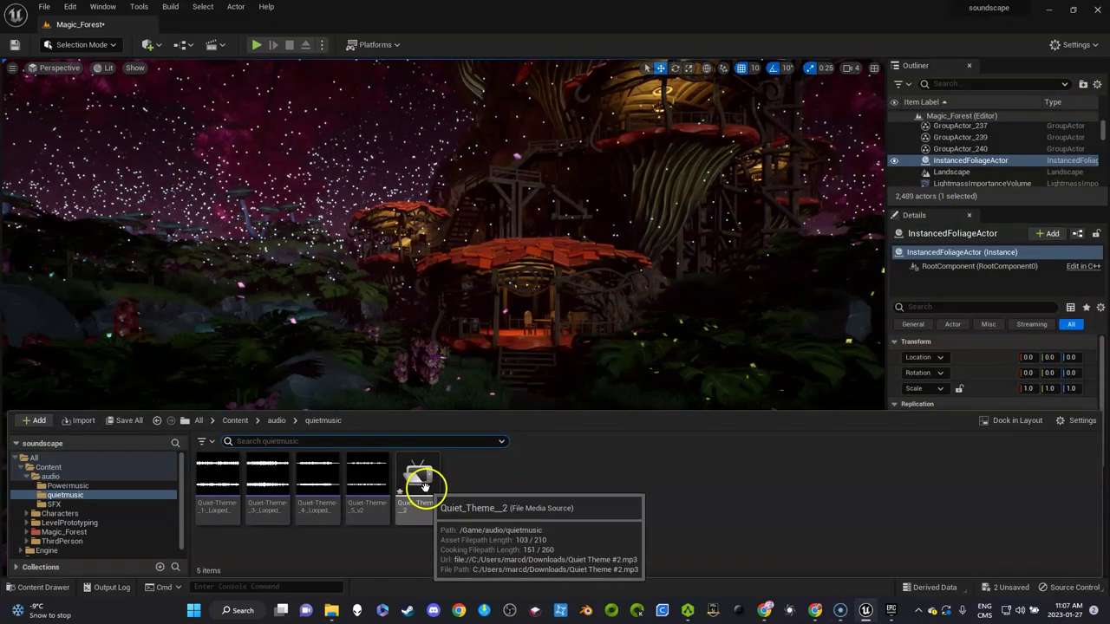
Delete the imported Quiet_Theme_2 media source and preview the looped Quiet-Theme-4 track.
{"action": "left_click", "coordinate": [419, 485]}
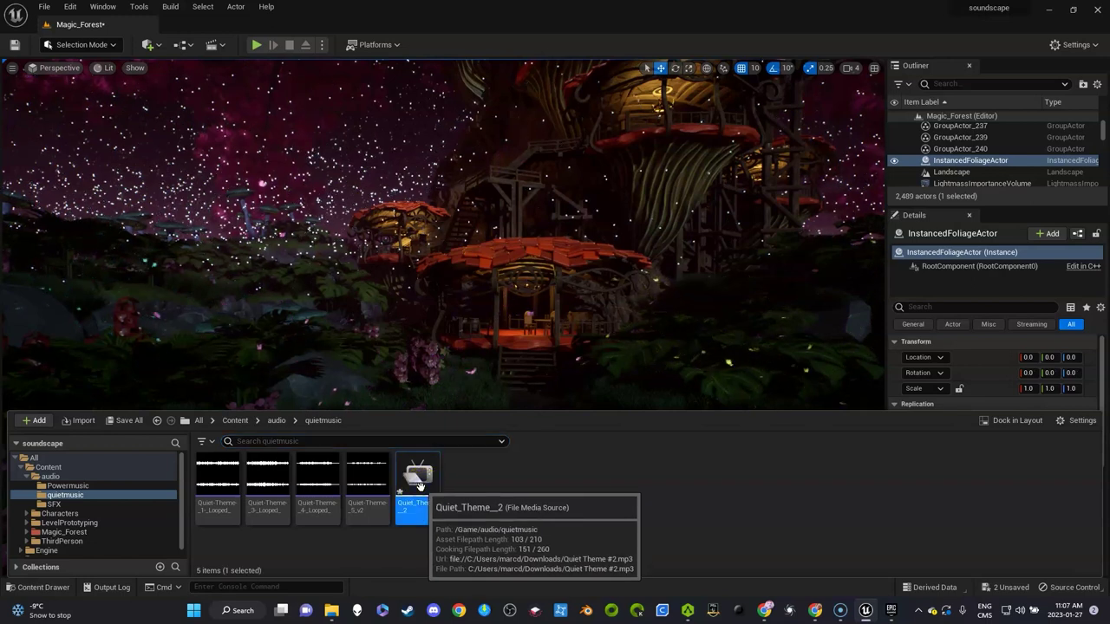
{"action": "key", "text": "Delete"}
{"action": "left_click", "coordinate": [460, 495]}
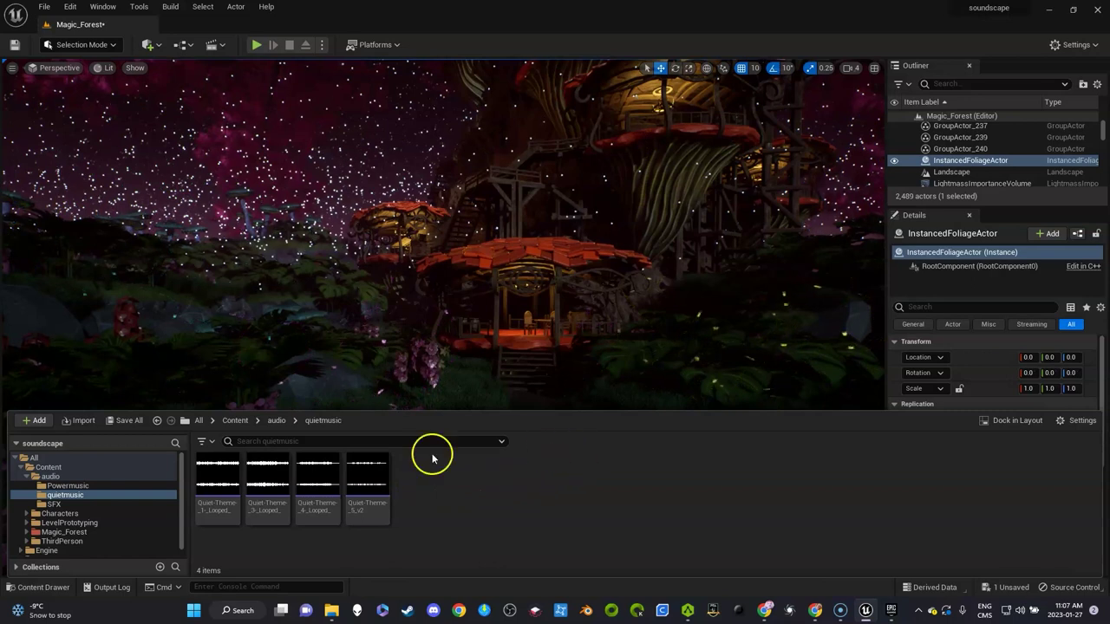
{"action": "left_click", "coordinate": [316, 473]}
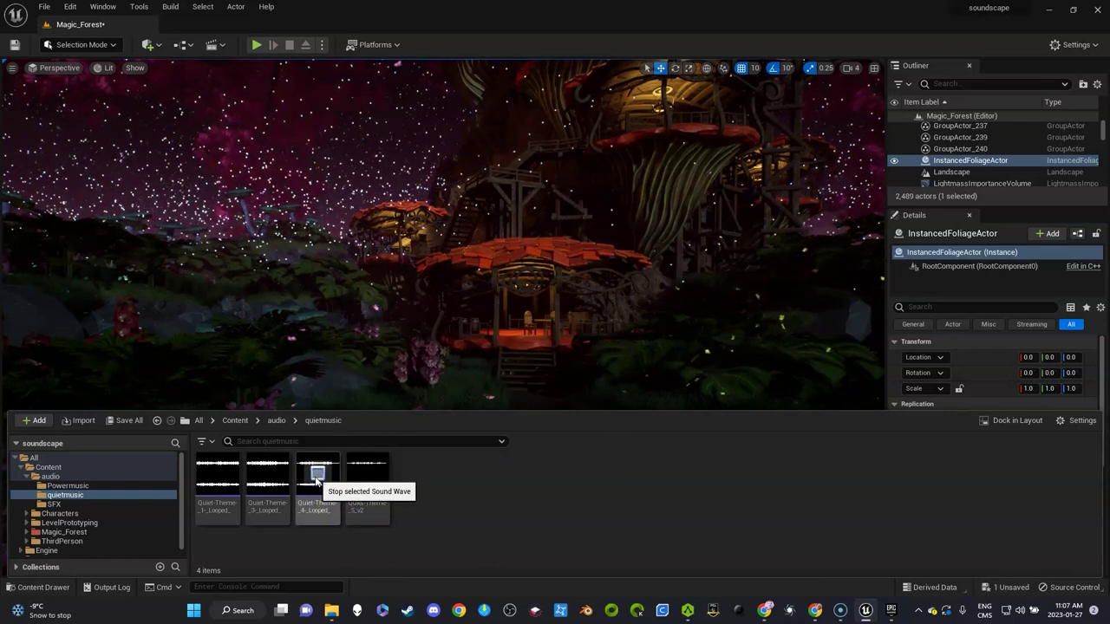
Create a MetaSound Source named 'one' via Sounds in quietmusic and open it for editing.
{"action": "left_click", "coordinate": [454, 485]}
{"action": "right_click", "coordinate": [454, 486]}
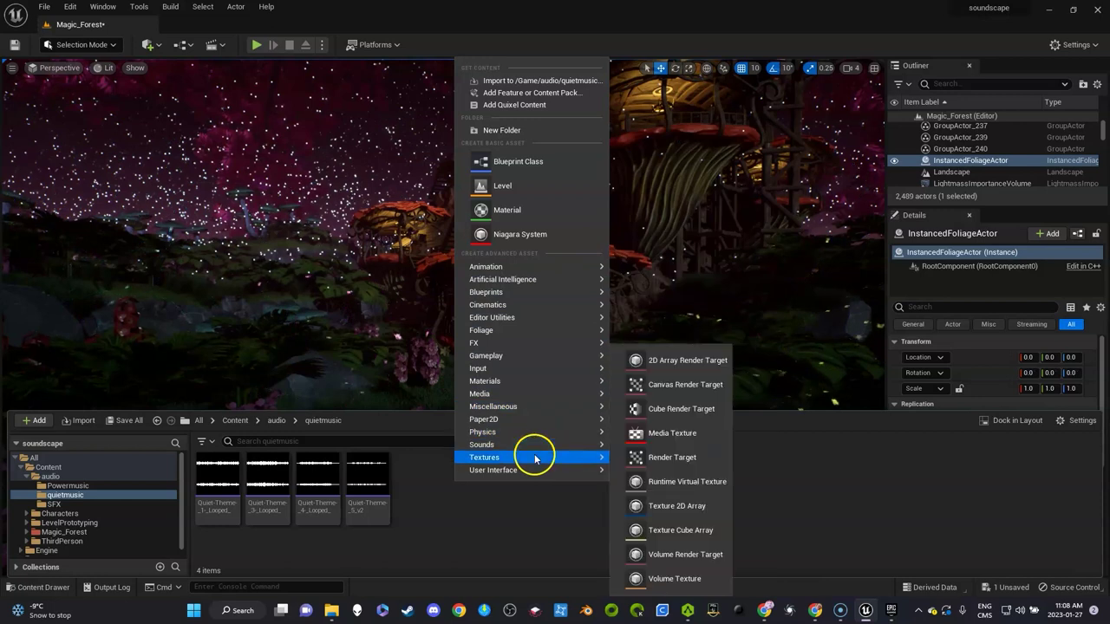
{"action": "mouse_move", "coordinate": [541, 447]}
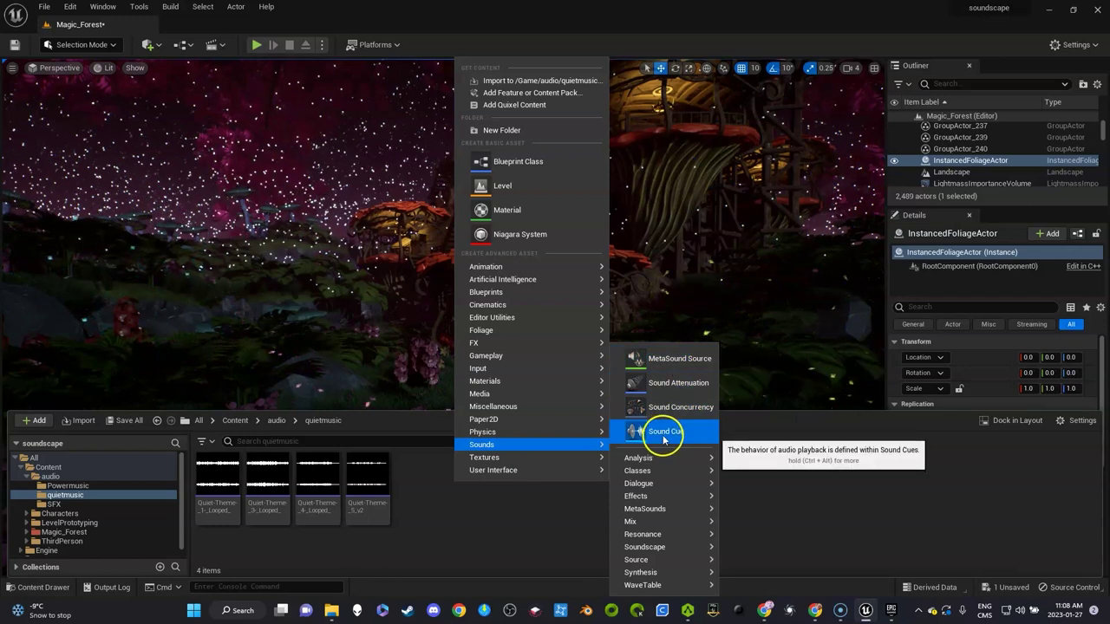
{"action": "left_click", "coordinate": [670, 358]}
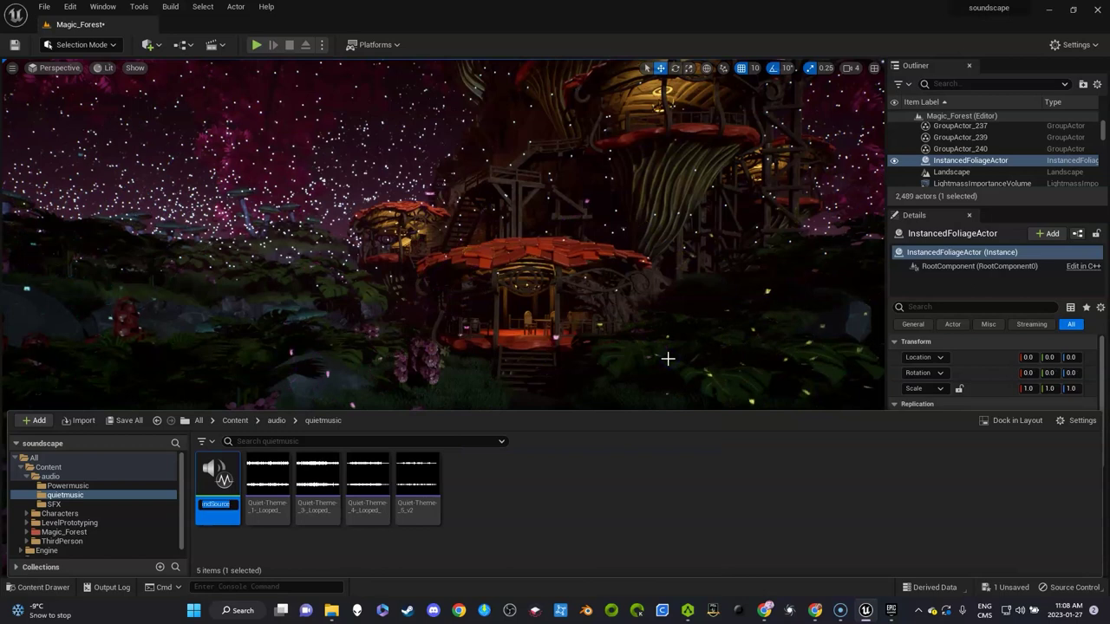
{"action": "type", "text": "one"}
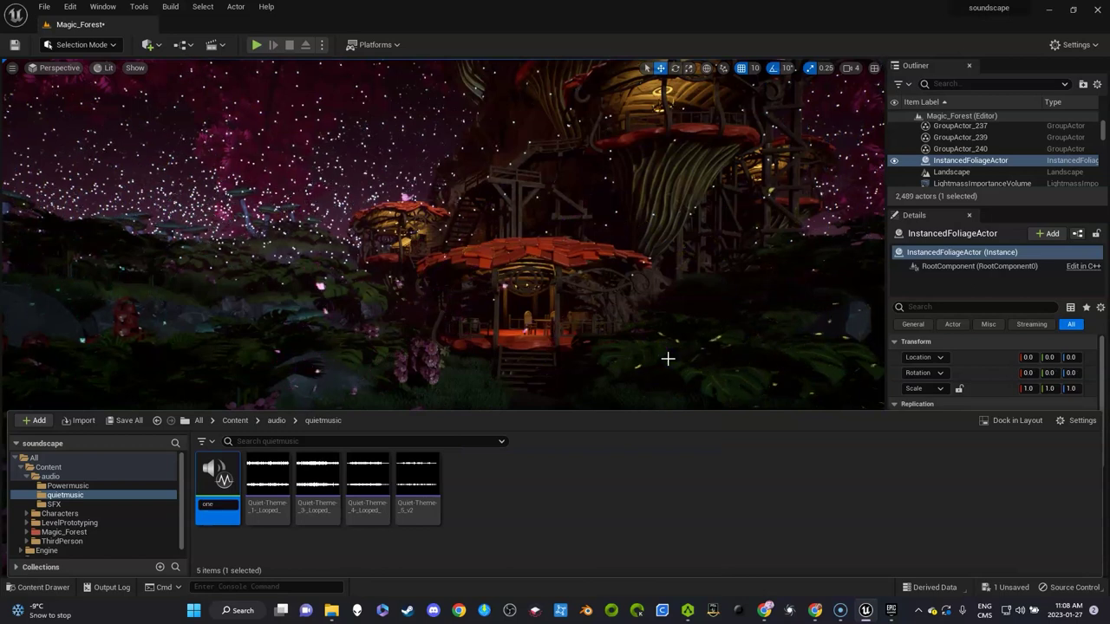
{"action": "key", "text": "Return"}
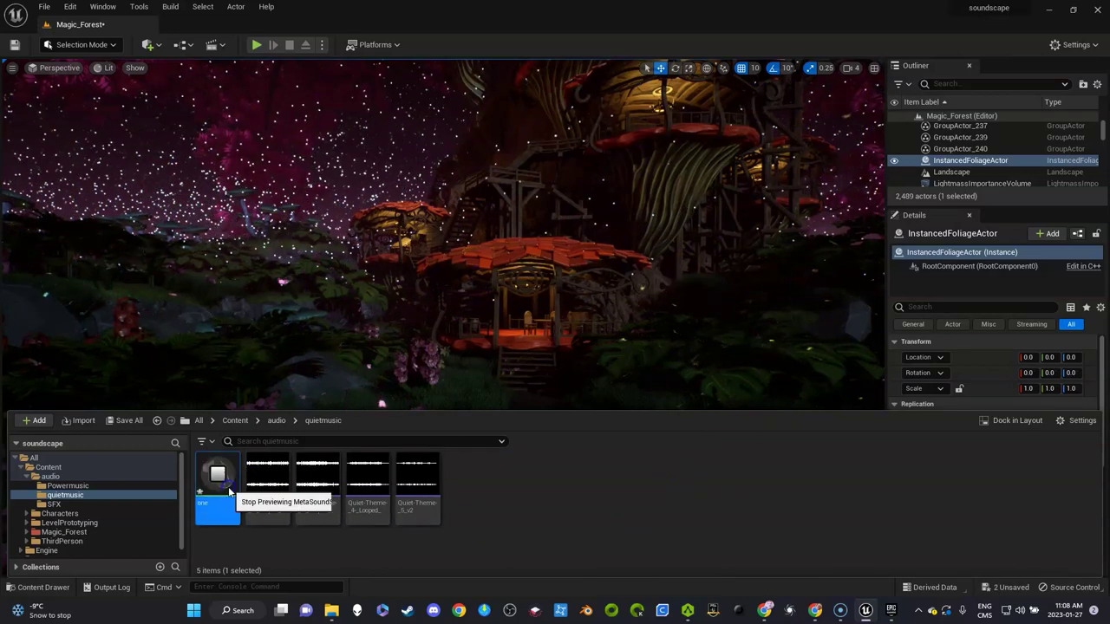
{"action": "double_click", "coordinate": [225, 490]}
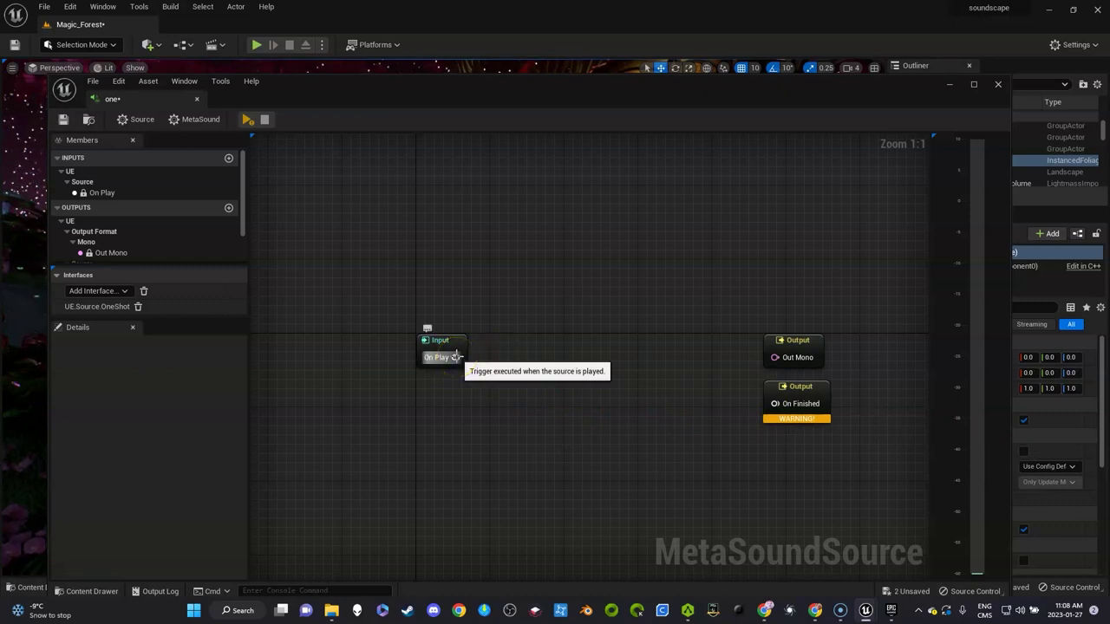
Add a Wave Player (Mono) node to the 'one' graph by searching 'wave' in the node list.
{"action": "left_click_drag", "start_coordinate": [455, 357], "coordinate": [529, 340]}
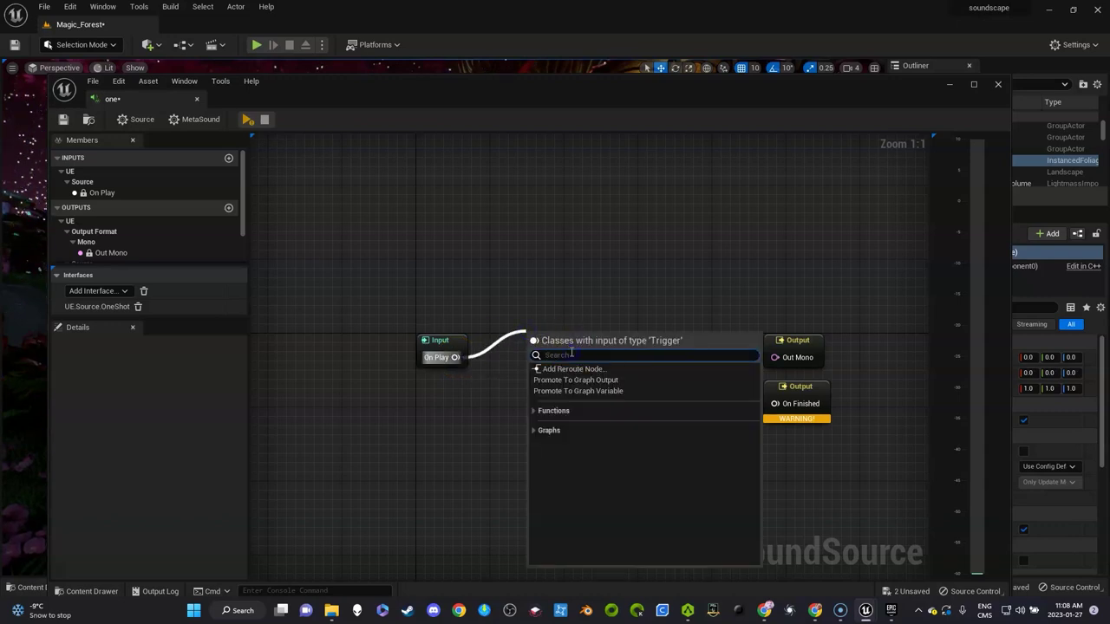
{"action": "type", "text": "wav"}
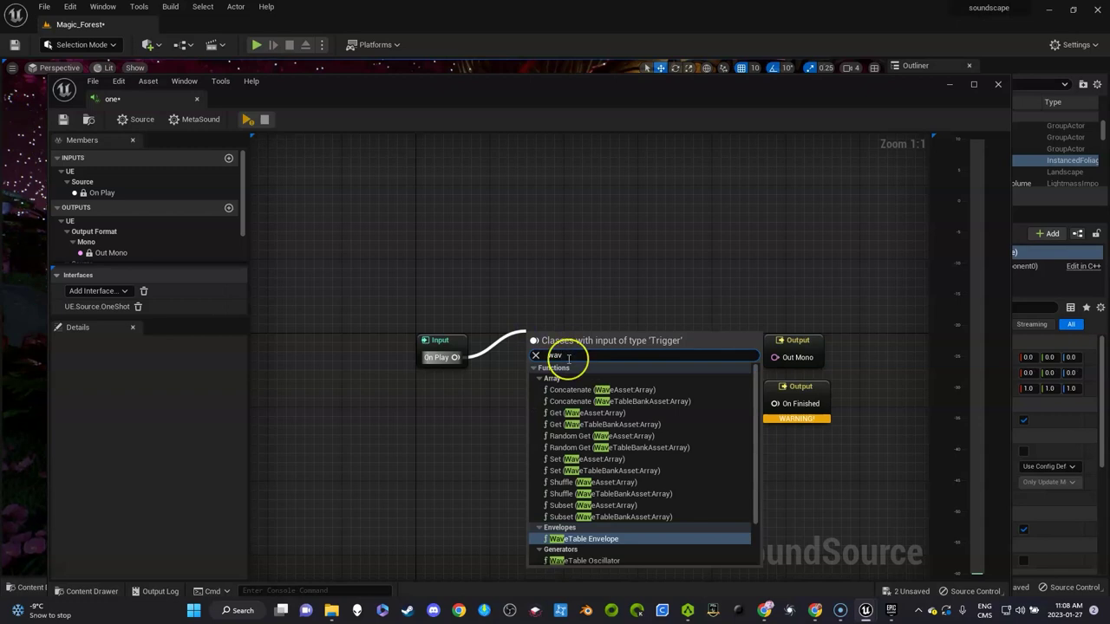
{"action": "type", "text": "pl"}
{"action": "key", "text": "BackSpace"}
{"action": "key", "text": "BackSpace"}
{"action": "key", "text": "BackSpace"}
{"action": "key", "text": "BackSpace"}
{"action": "key", "text": "BackSpace"}
{"action": "left_click", "coordinate": [562, 248]}
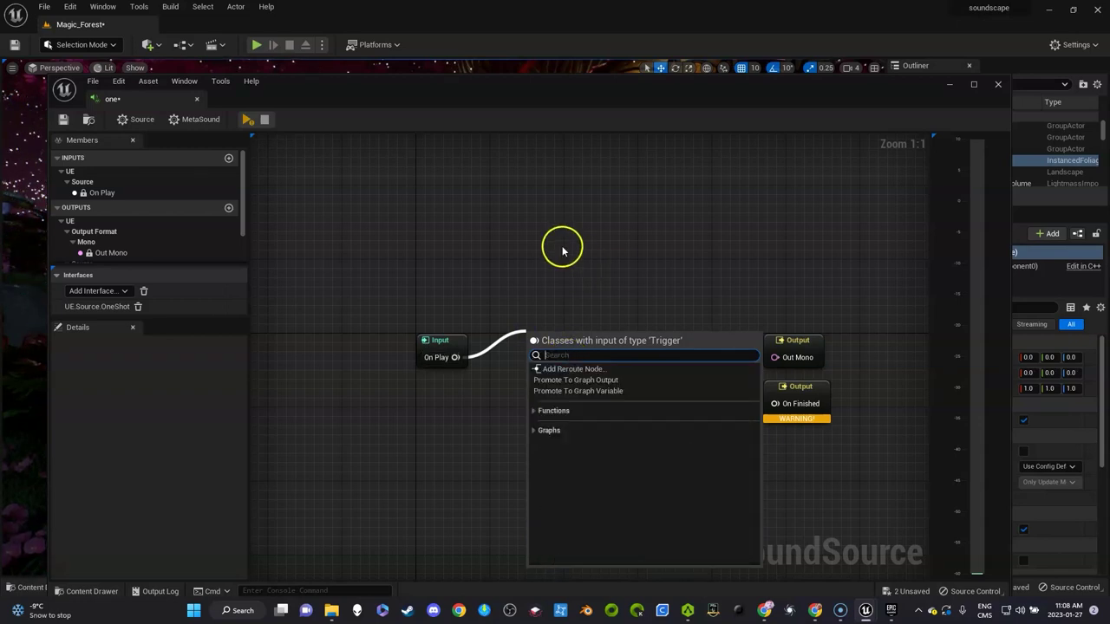
{"action": "right_click", "coordinate": [560, 302]}
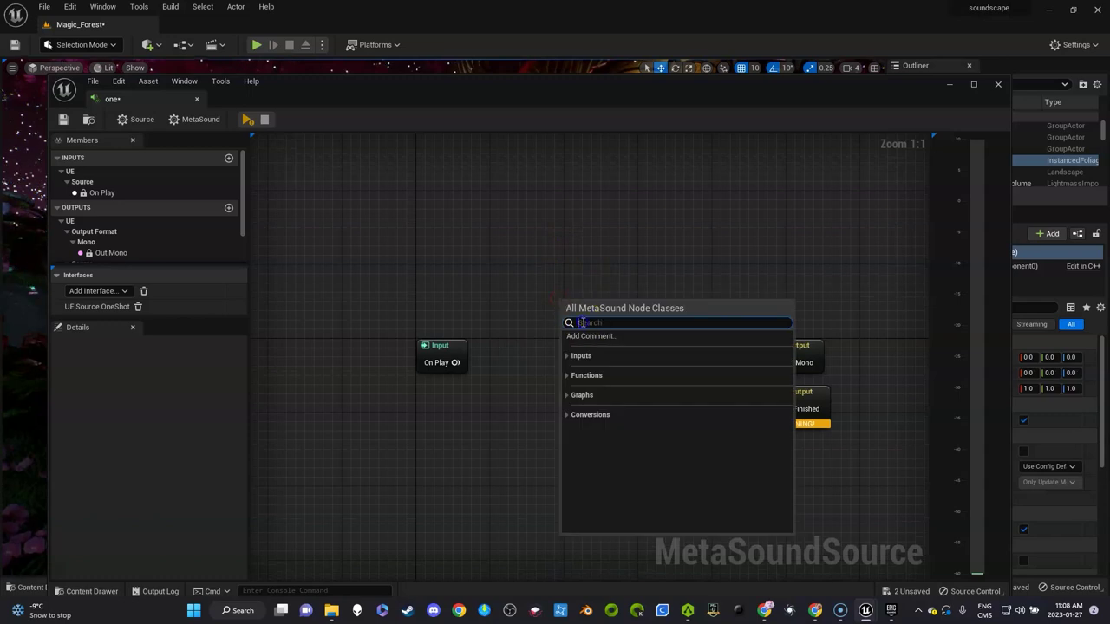
{"action": "type", "text": "wave"}
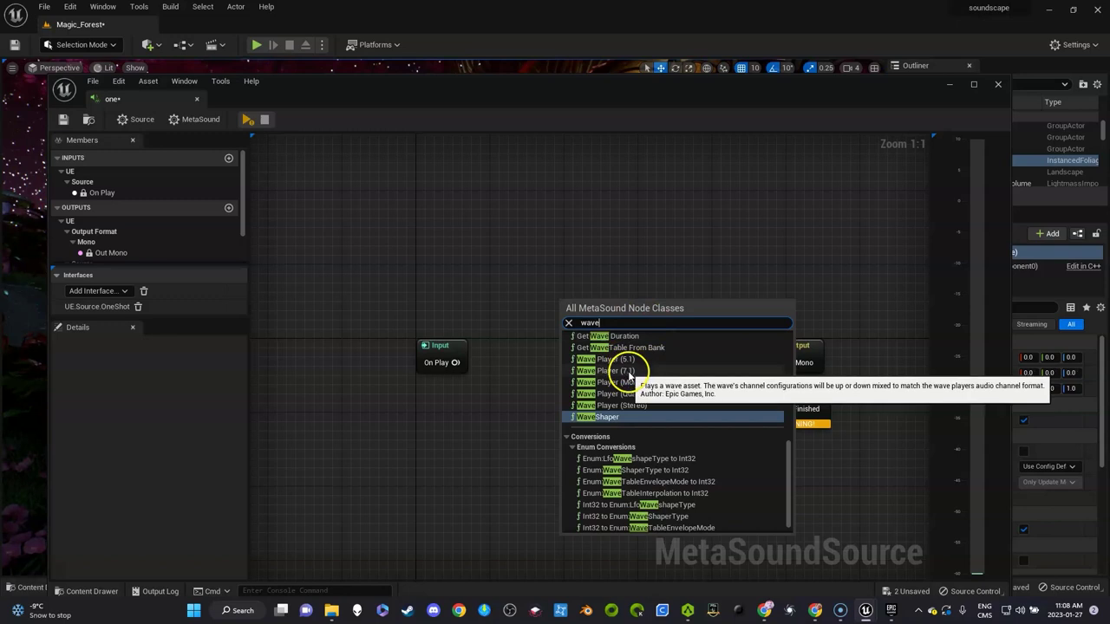
{"action": "left_click", "coordinate": [641, 387]}
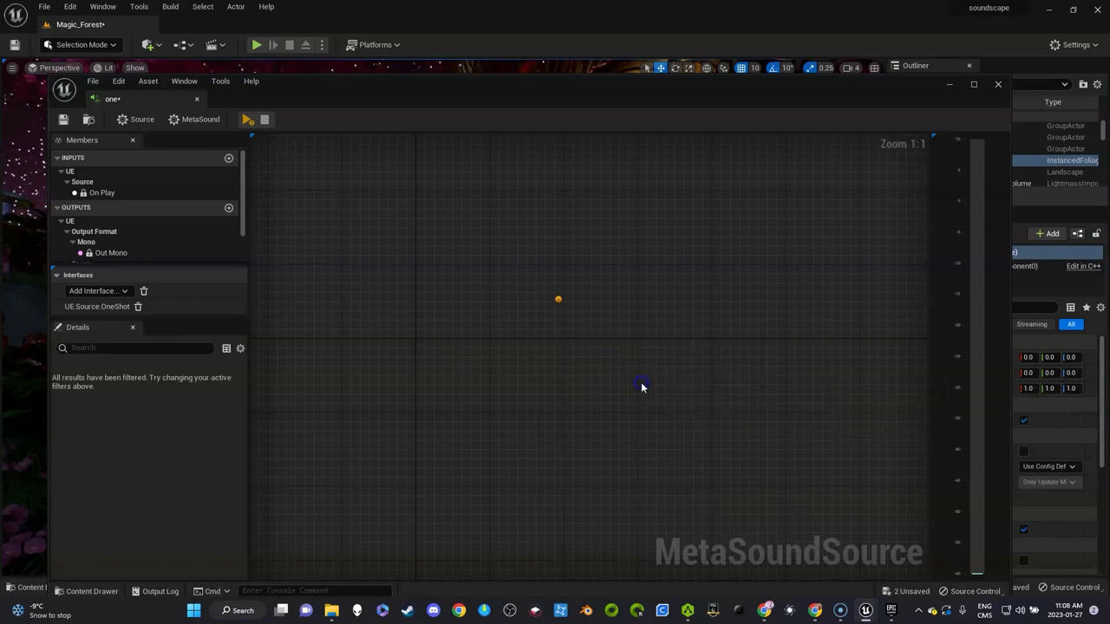
Arrange the Input and Wave Player nodes and set the Wave Asset to Quiet-Theme-3.
{"action": "left_click_drag", "start_coordinate": [441, 344], "coordinate": [423, 279]}
{"action": "left_click_drag", "start_coordinate": [597, 314], "coordinate": [555, 308]}
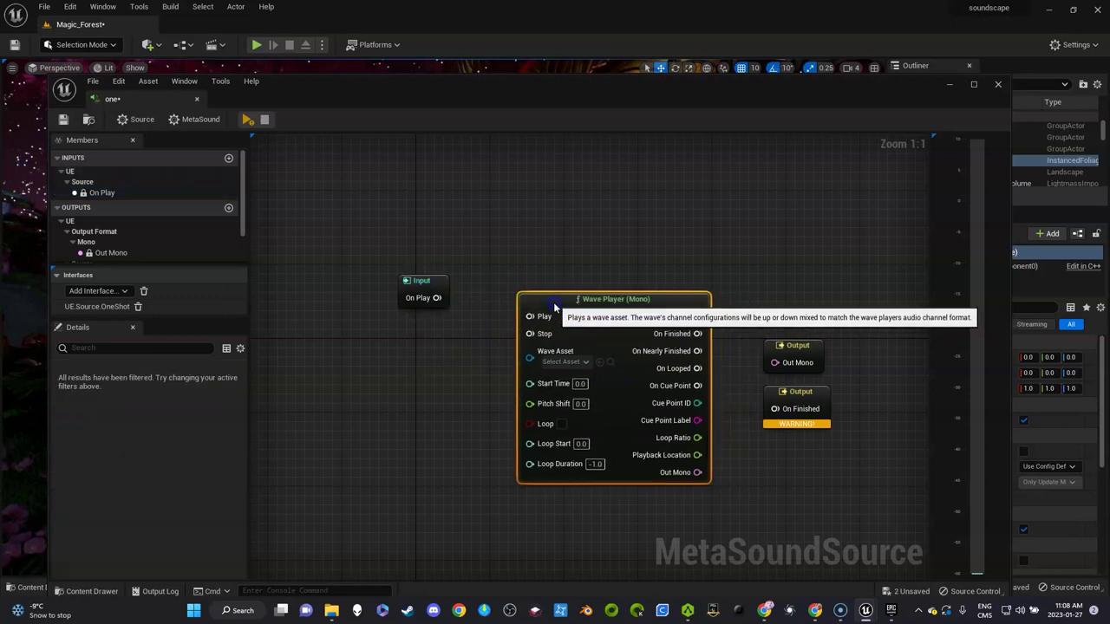
{"action": "left_click", "coordinate": [562, 373]}
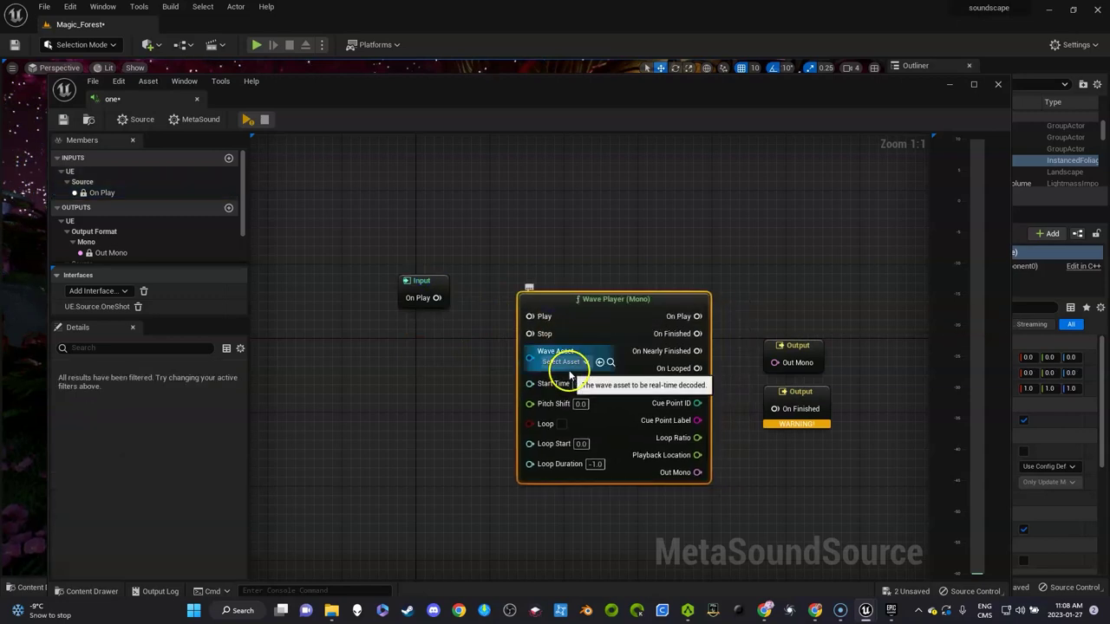
{"action": "key", "text": "ctrl+space"}
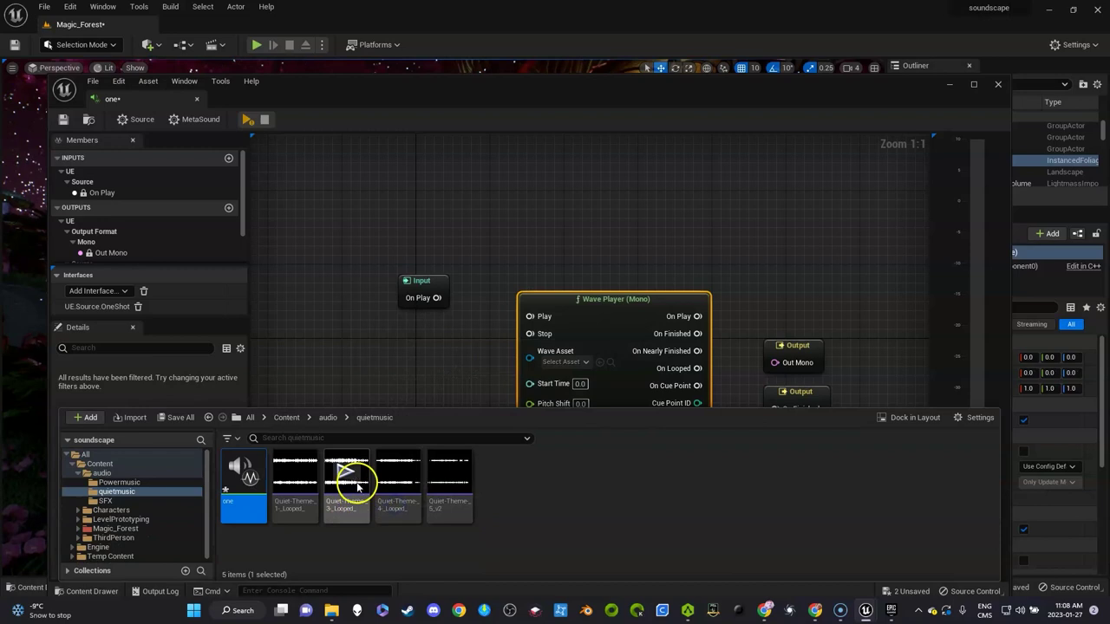
{"action": "left_click", "coordinate": [351, 491]}
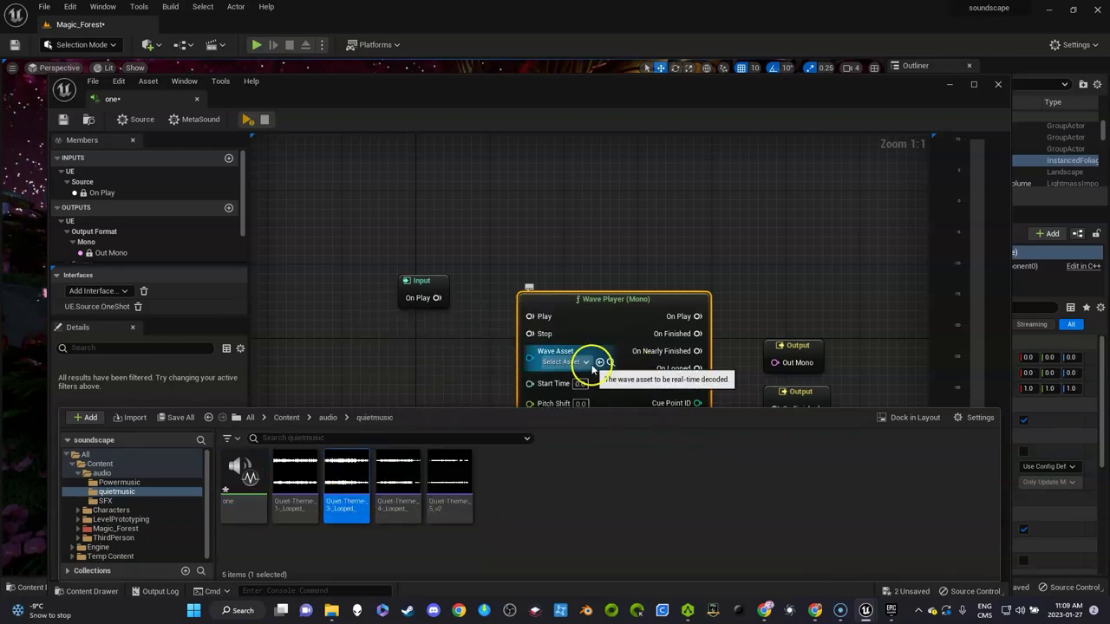
{"action": "left_click", "coordinate": [599, 361]}
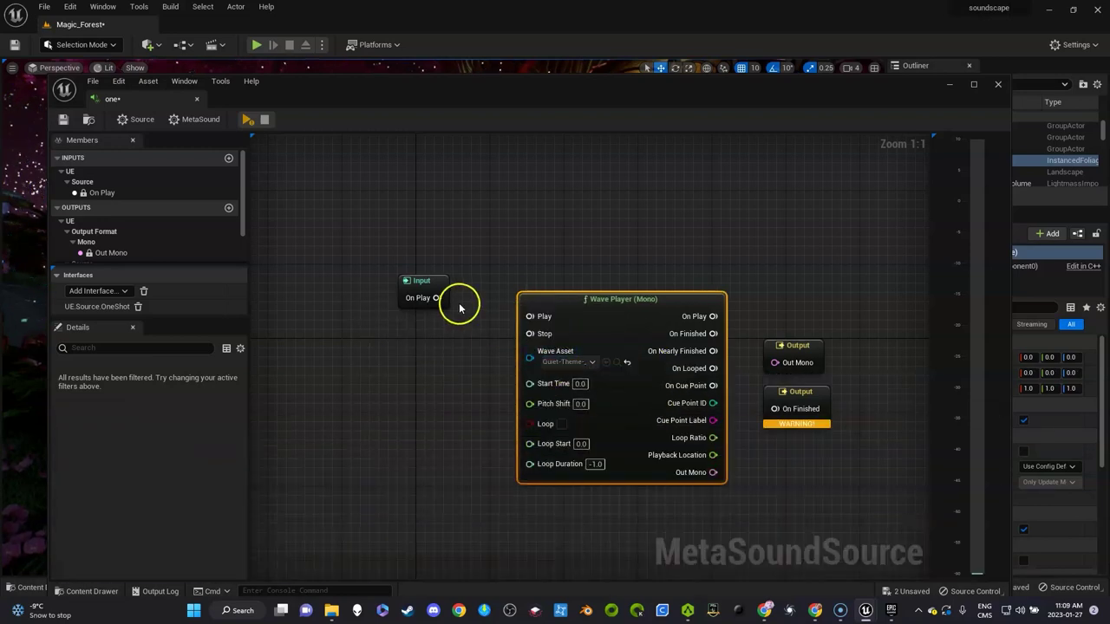
Connect On Play to the Wave Player's Play and its audio to Out Mono.
{"action": "left_click_drag", "start_coordinate": [438, 298], "coordinate": [531, 316]}
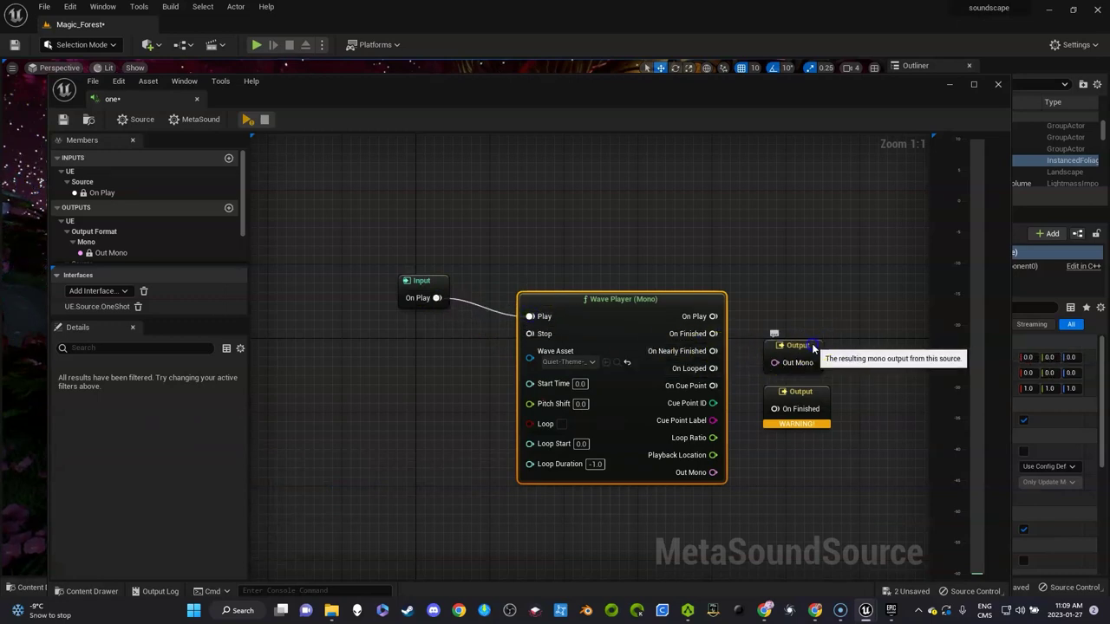
{"action": "left_click_drag", "start_coordinate": [814, 348], "coordinate": [823, 301]}
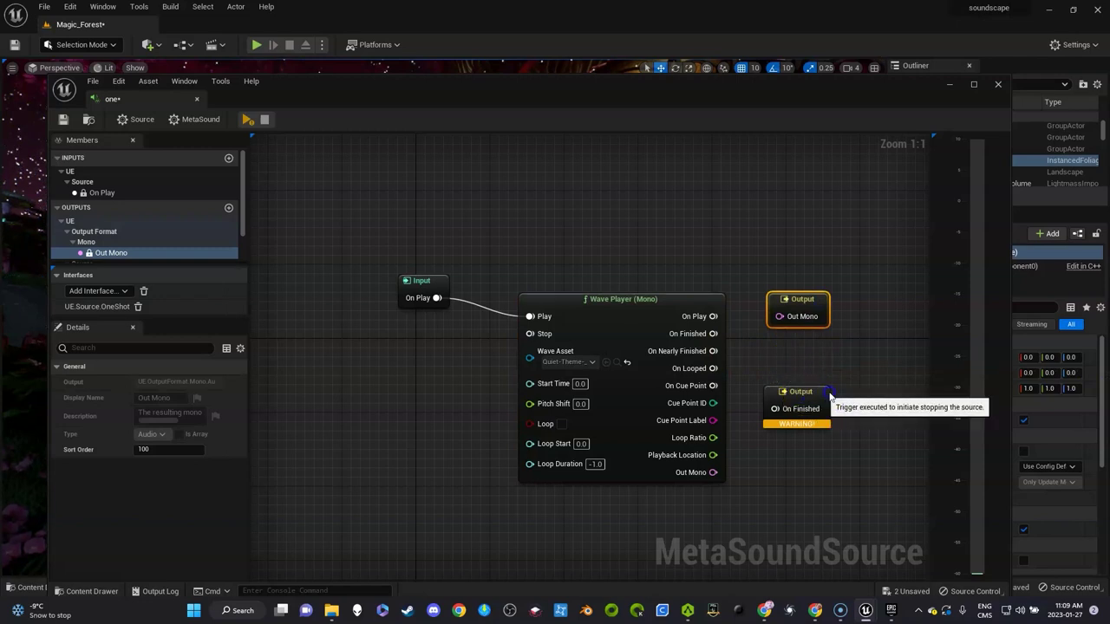
{"action": "left_click_drag", "start_coordinate": [799, 392], "coordinate": [832, 383]}
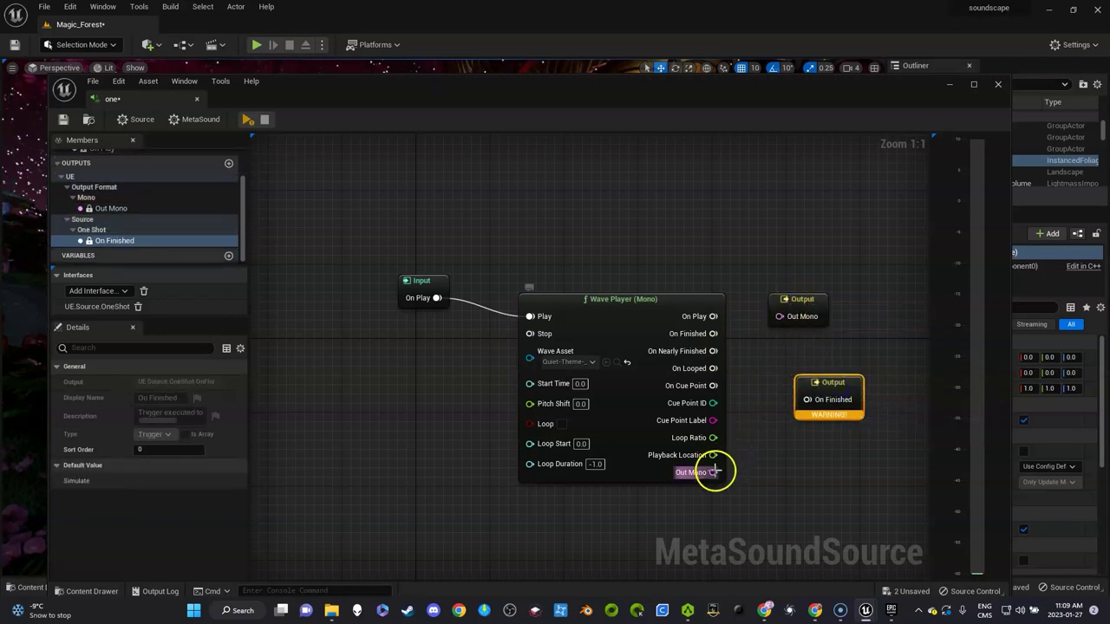
{"action": "left_click_drag", "start_coordinate": [713, 473], "coordinate": [804, 404]}
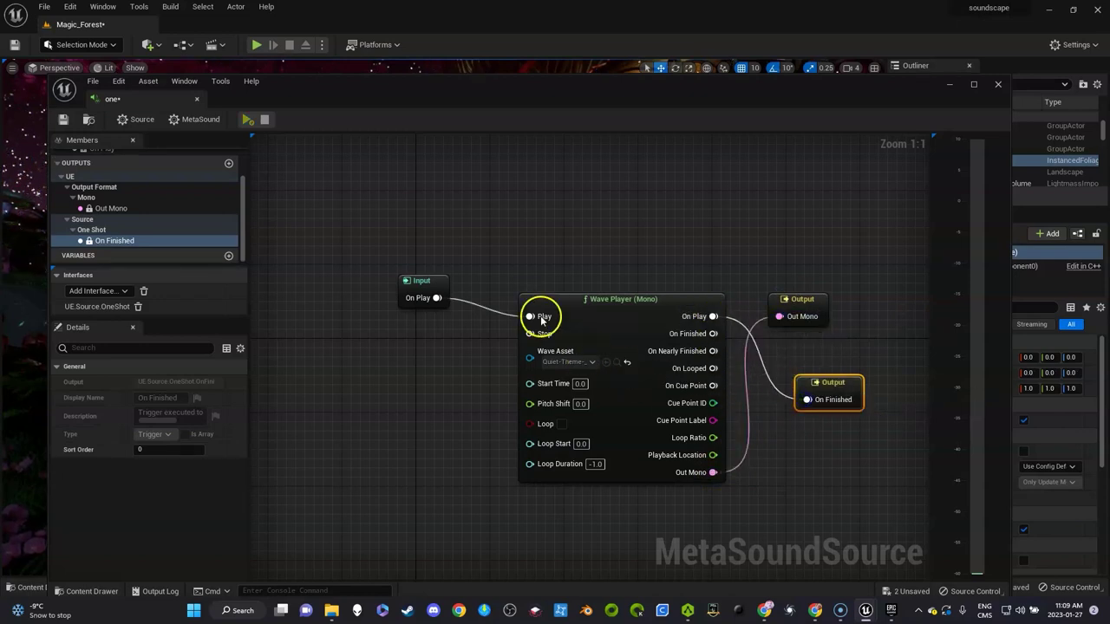
Break the On Play→On Finished wire and connect the Wave Player's On Finished to the output.
{"action": "left_click", "coordinate": [249, 122]}
{"action": "left_click", "coordinate": [731, 312]}
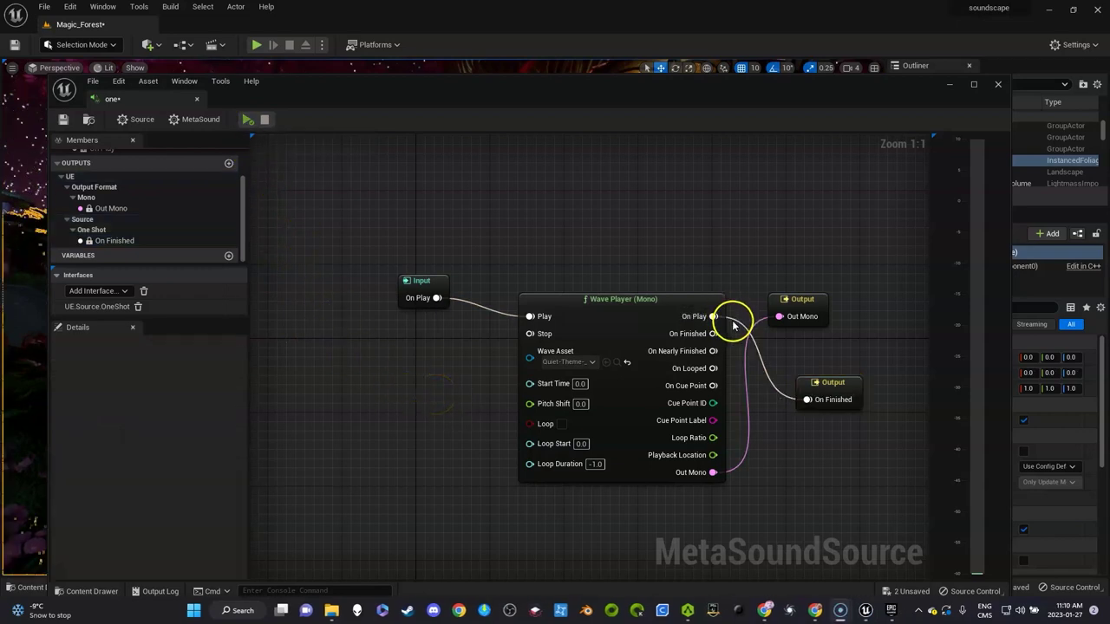
{"action": "left_click", "coordinate": [732, 321], "text": "alt"}
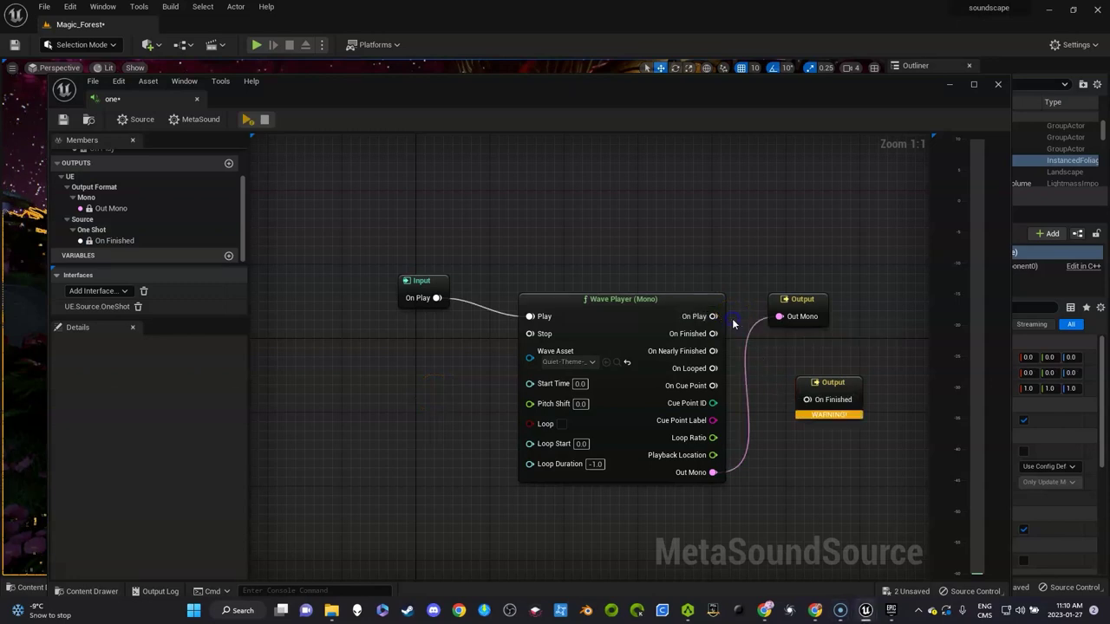
{"action": "left_click_drag", "start_coordinate": [717, 333], "coordinate": [808, 402]}
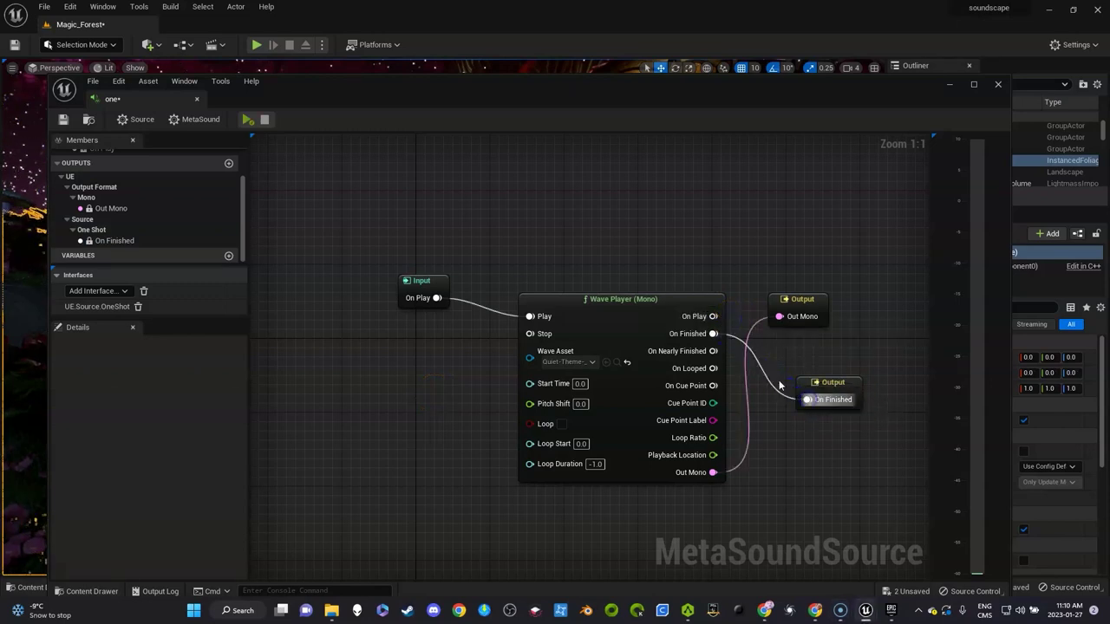
Preview the MetaSound with Play and Stop, then pan the graph.
{"action": "left_click", "coordinate": [247, 120]}
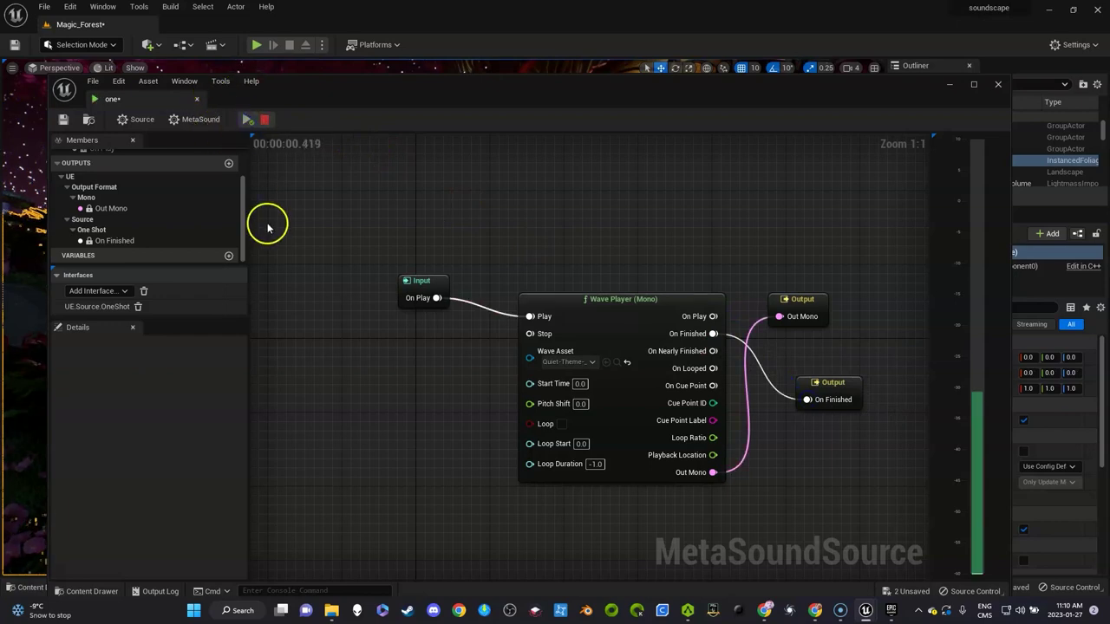
{"action": "left_click", "coordinate": [264, 120]}
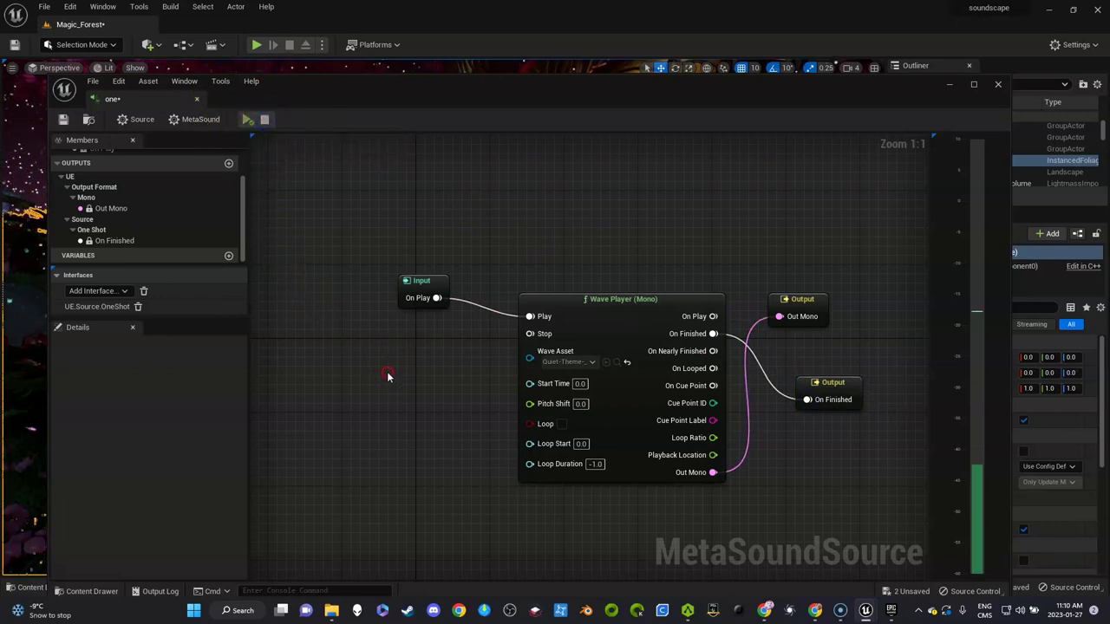
{"action": "right_click_drag", "start_coordinate": [390, 376], "coordinate": [427, 329]}
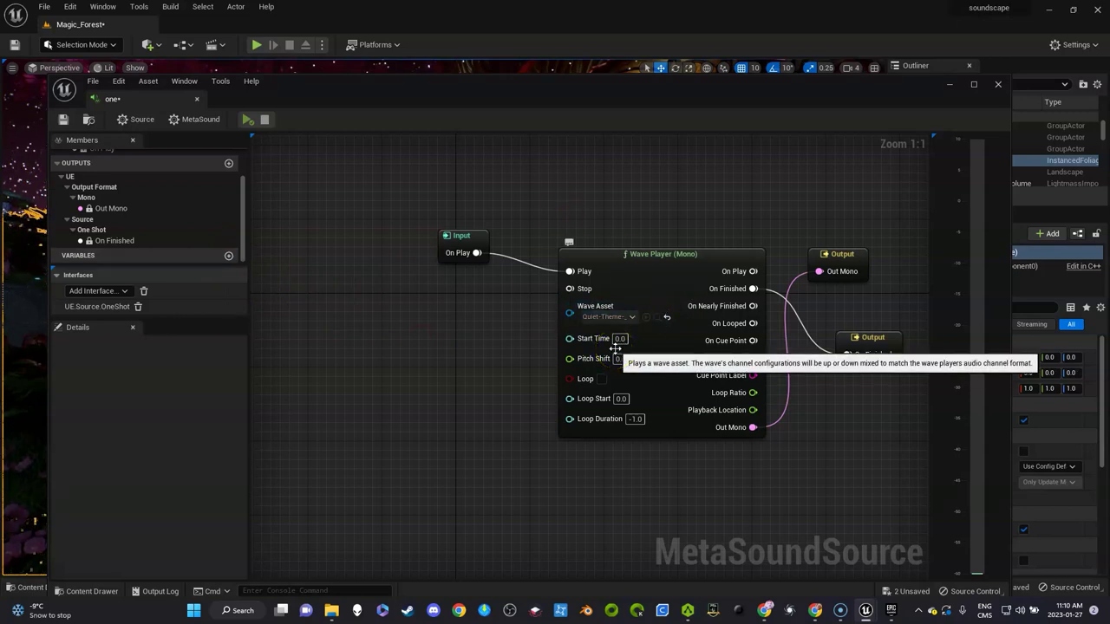
Add a variable named musicchange as a WaveAsset array.
{"action": "left_click", "coordinate": [229, 256]}
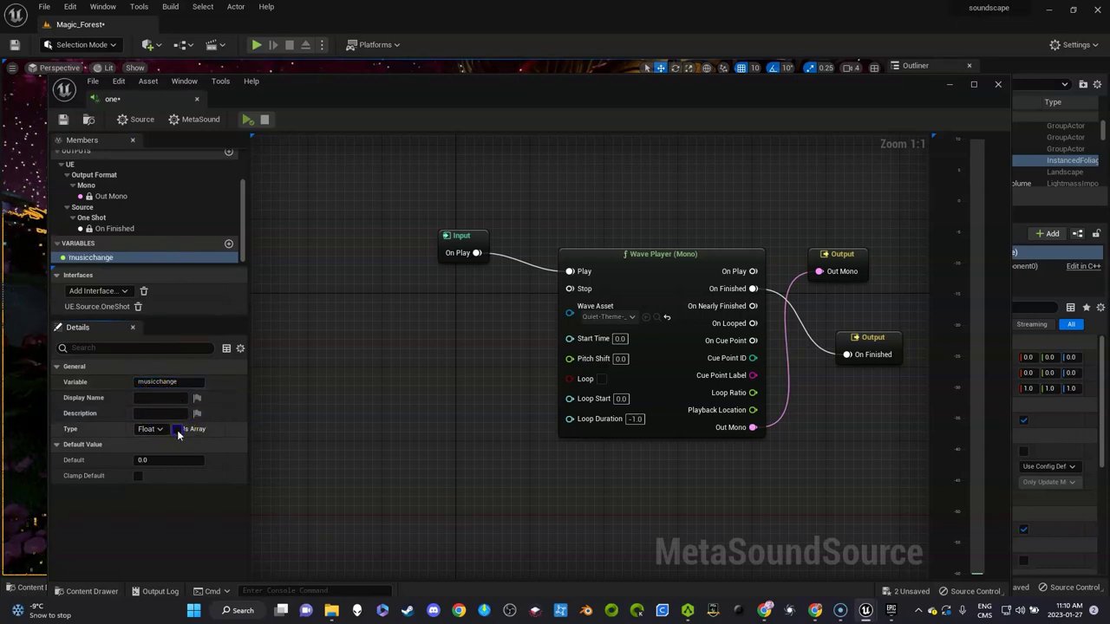
{"action": "left_click", "coordinate": [177, 430]}
{"action": "left_click", "coordinate": [160, 429]}
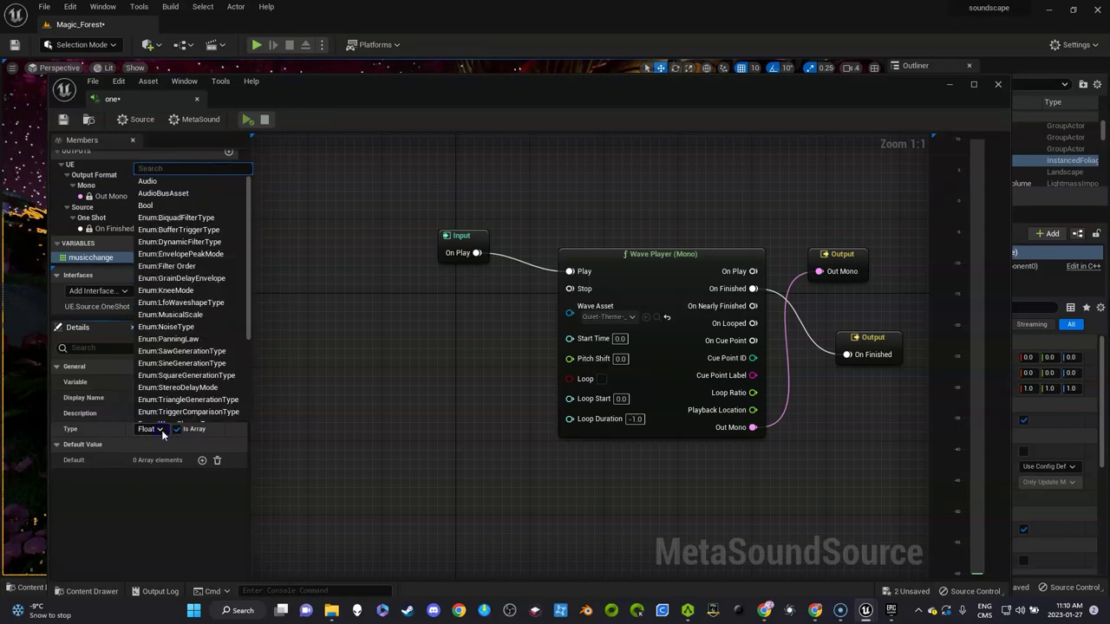
{"action": "scroll", "coordinate": [207, 382], "scroll_direction": "down", "scroll_amount": 5}
{"action": "scroll", "coordinate": [205, 385], "scroll_direction": "down", "scroll_amount": 1}
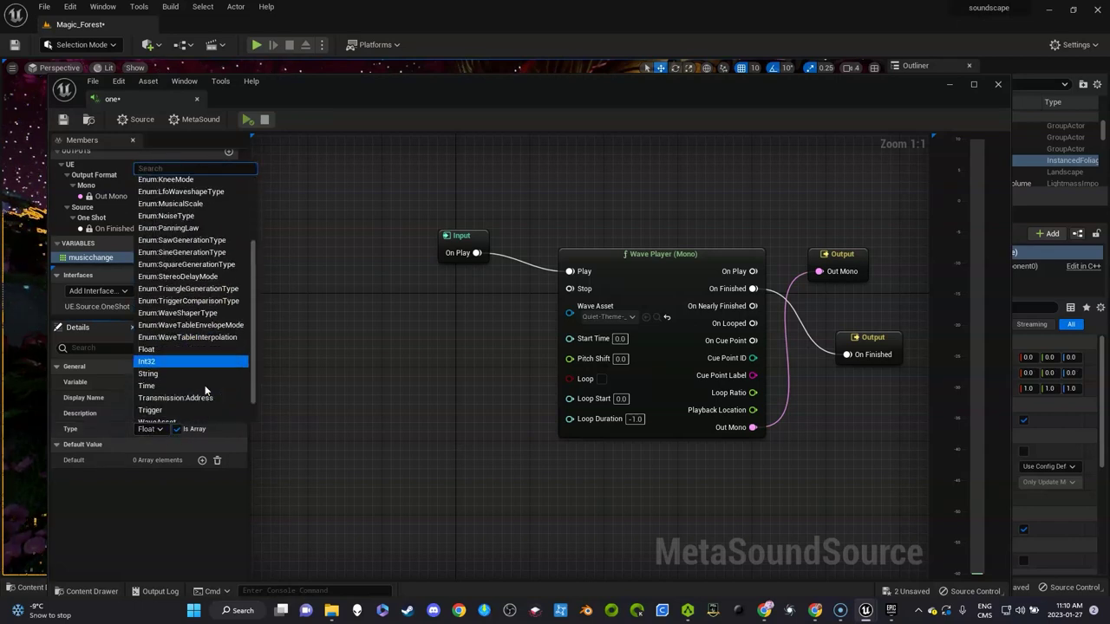
{"action": "scroll", "coordinate": [204, 385], "scroll_direction": "down", "scroll_amount": 1}
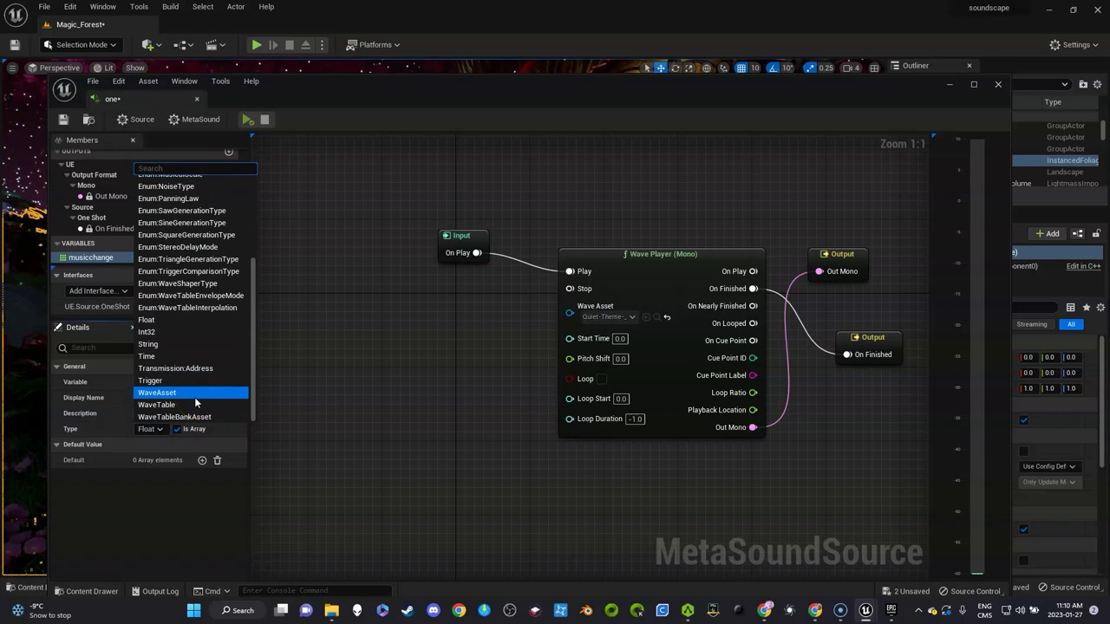
{"action": "left_click", "coordinate": [195, 398]}
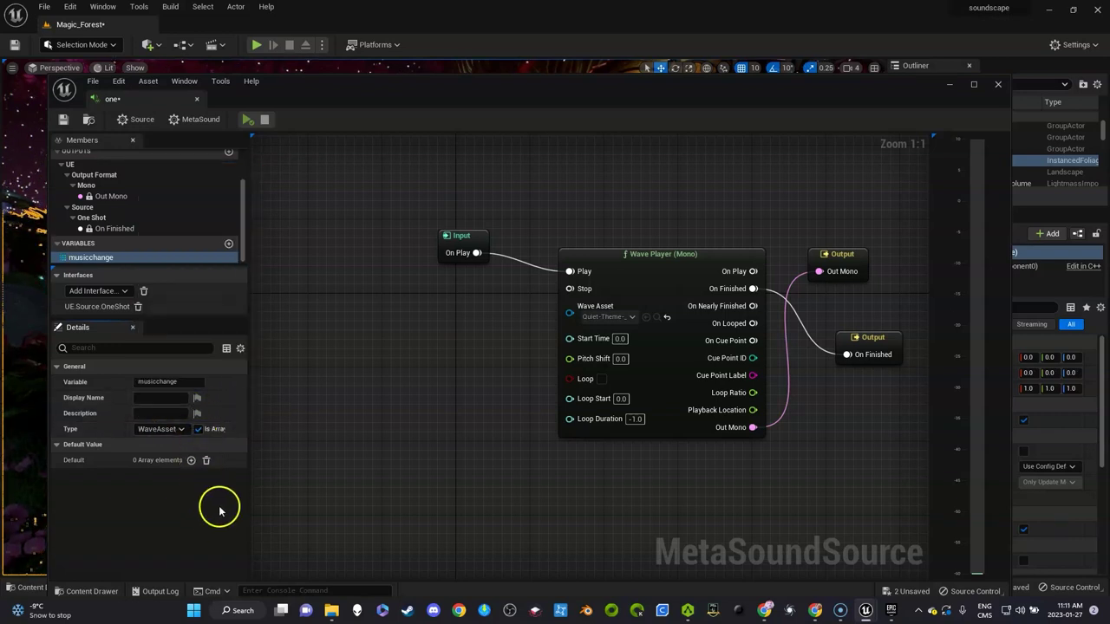
Add a first array element and assign it a Quiet-Theme track.
{"action": "left_click", "coordinate": [191, 460]}
{"action": "left_click", "coordinate": [147, 476]}
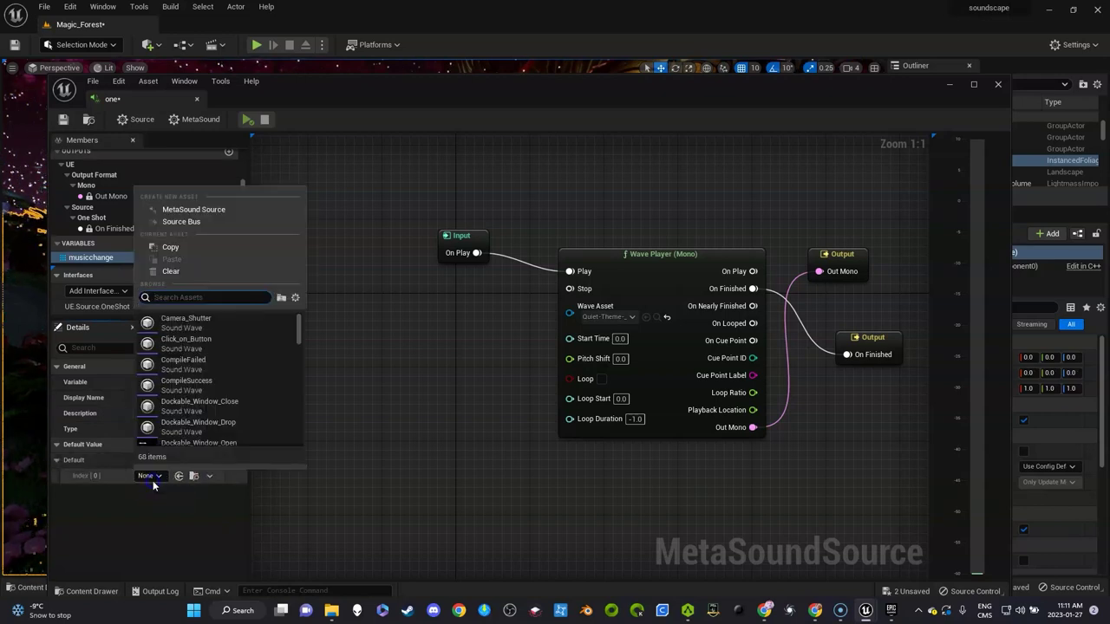
{"action": "left_click", "coordinate": [391, 459]}
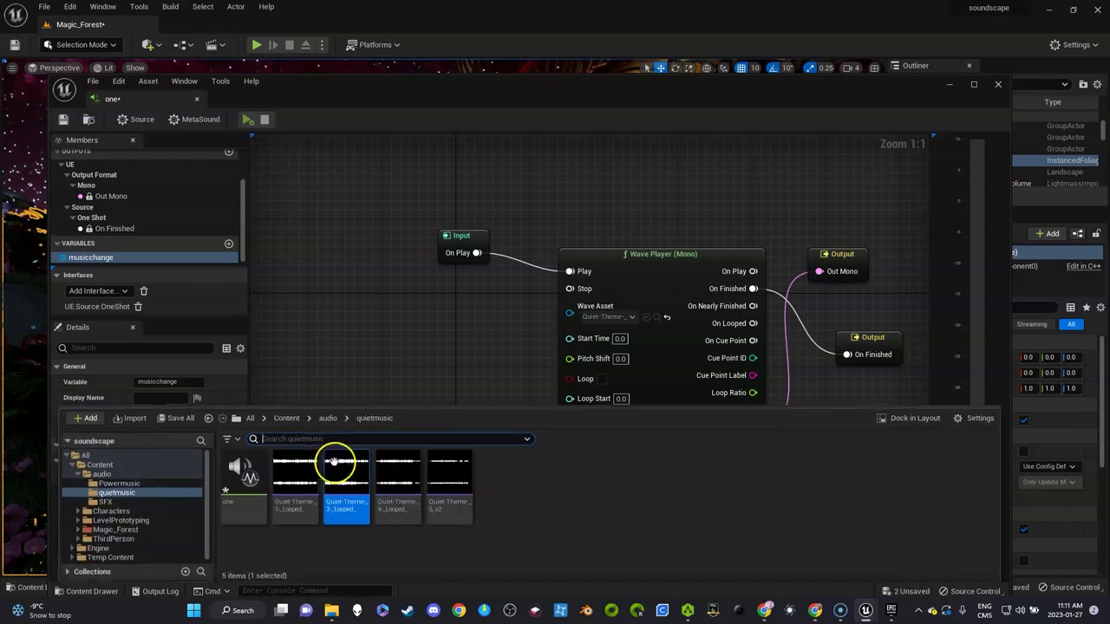
{"action": "left_click", "coordinate": [316, 365]}
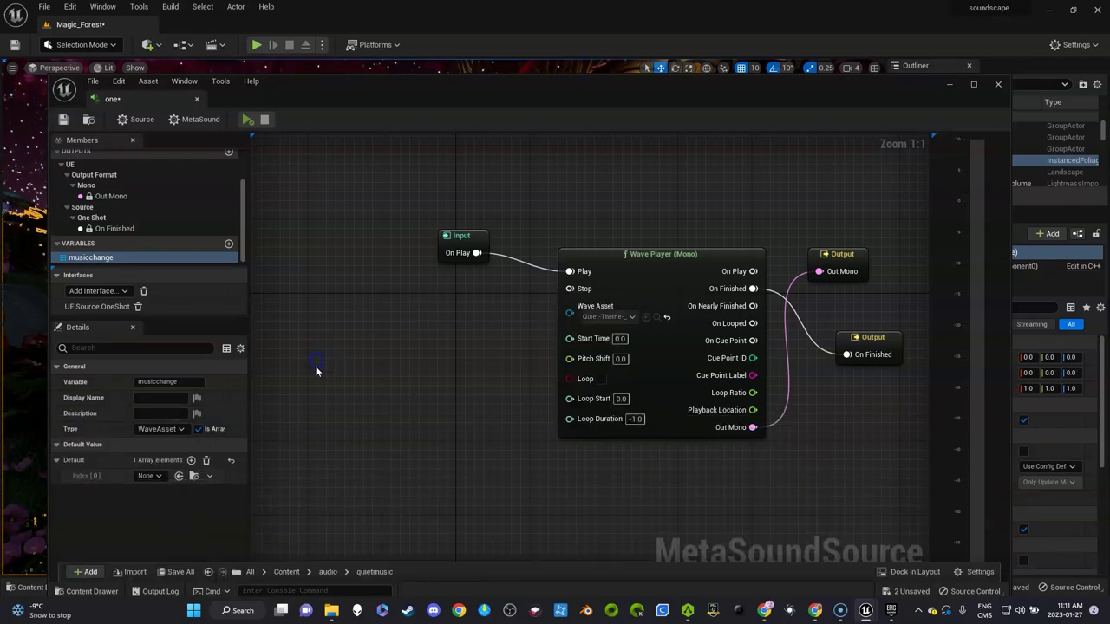
{"action": "left_click", "coordinate": [178, 475]}
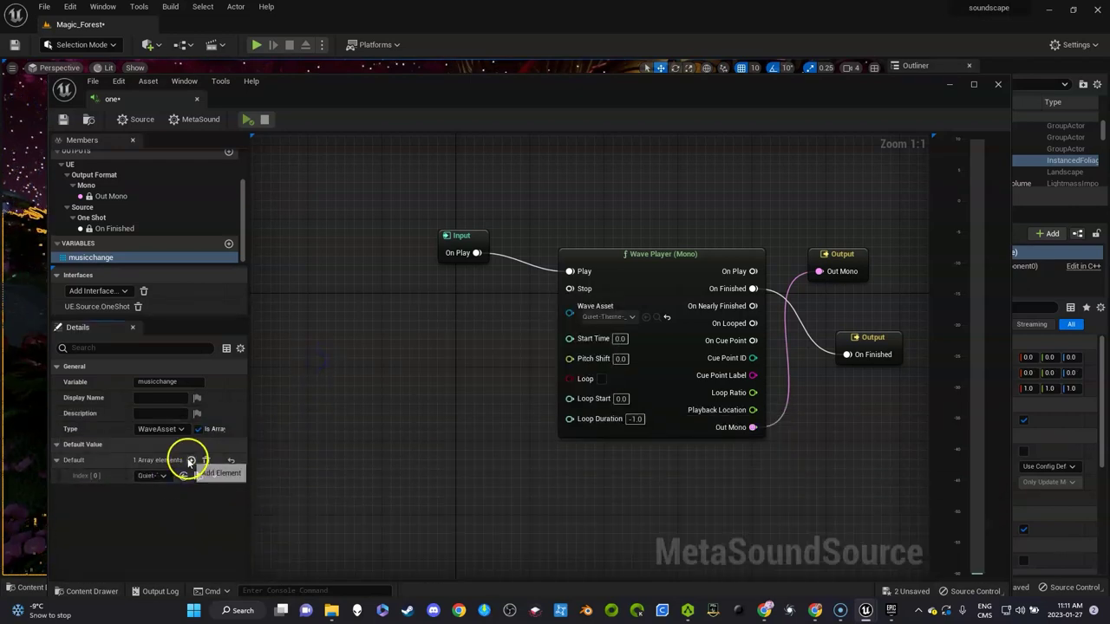
Add a second array element and assign it a different Quiet-Theme track.
{"action": "left_click", "coordinate": [189, 461]}
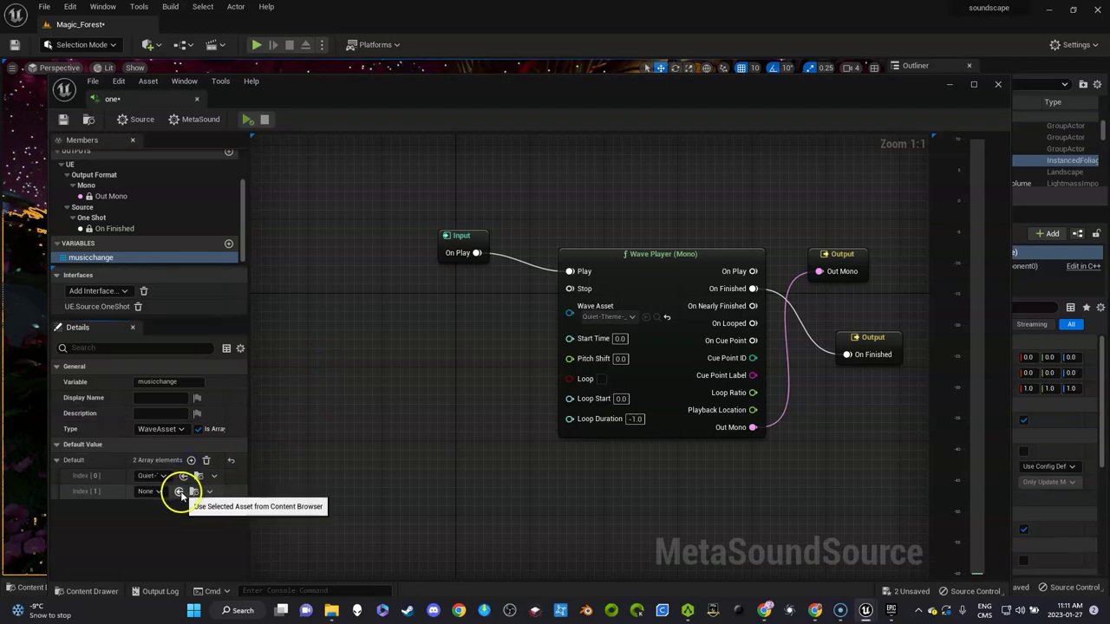
{"action": "left_click", "coordinate": [194, 492]}
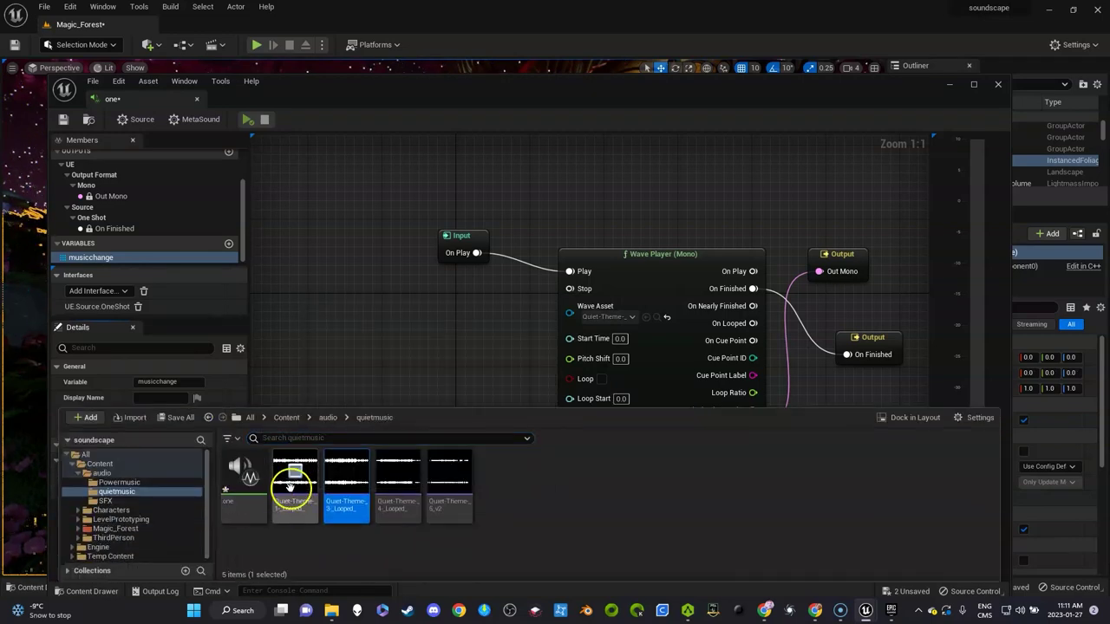
{"action": "left_click", "coordinate": [305, 510]}
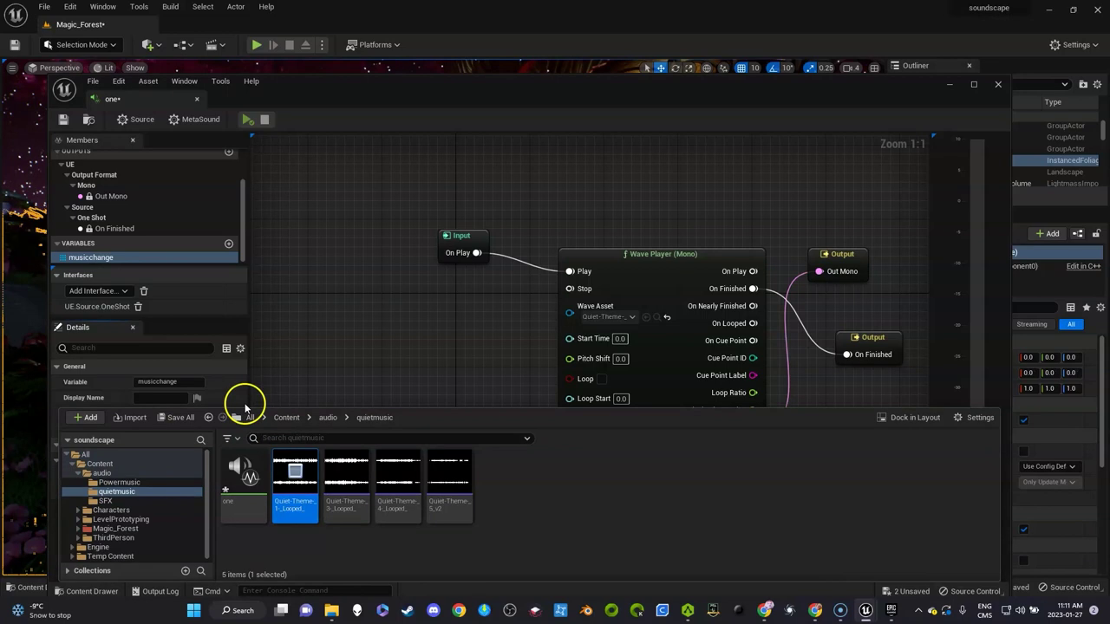
{"action": "left_click", "coordinate": [280, 434]}
{"action": "left_click", "coordinate": [183, 492]}
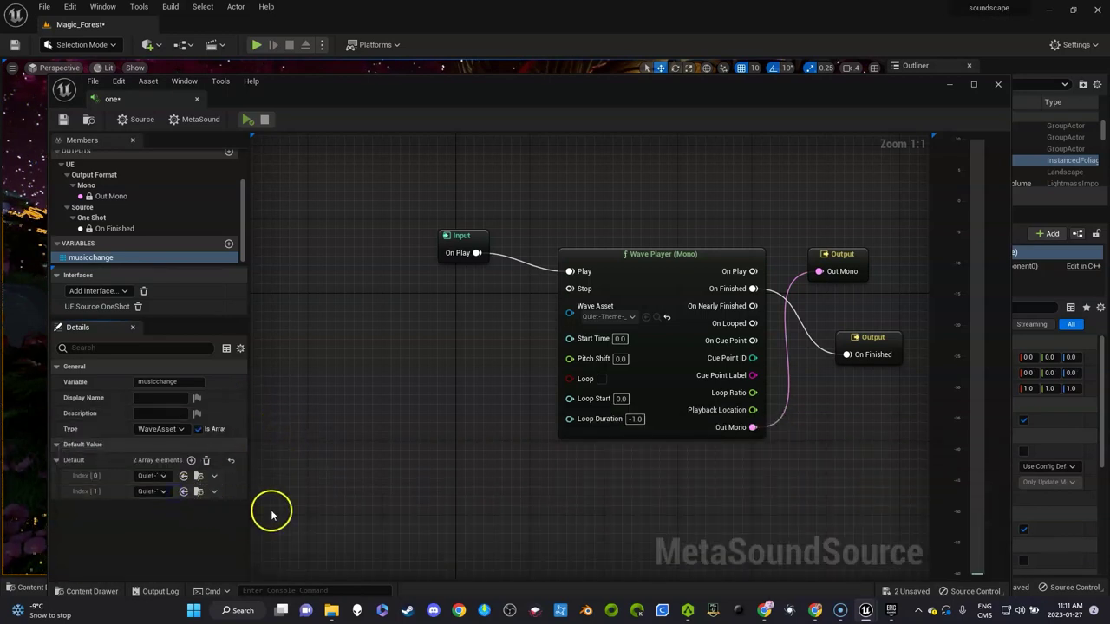
{"action": "key", "text": "ctrl+space"}
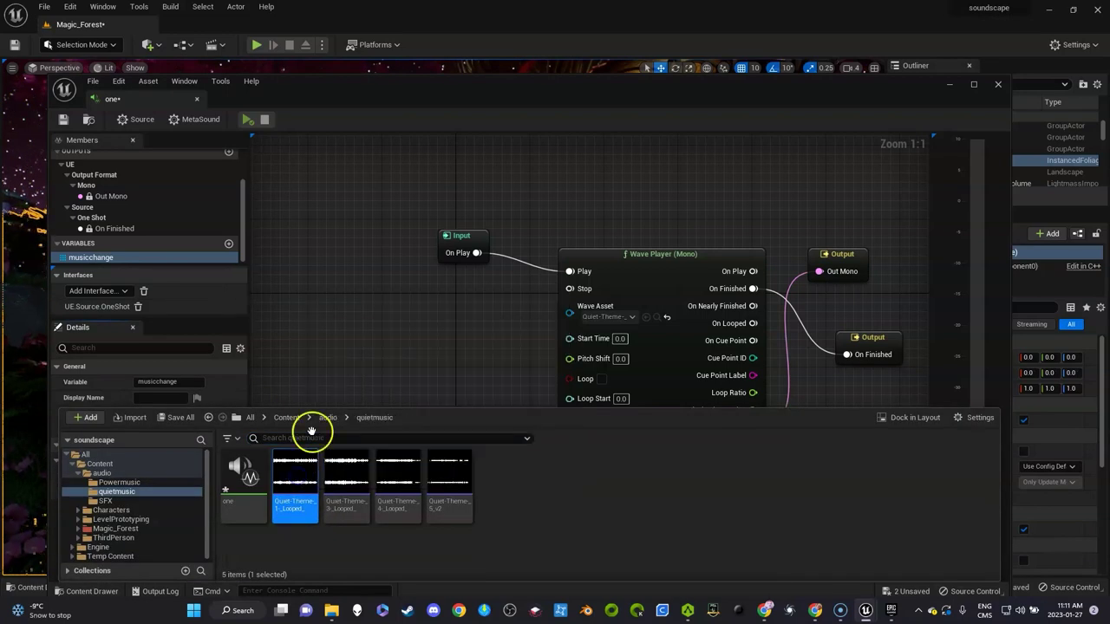
{"action": "left_click", "coordinate": [339, 344]}
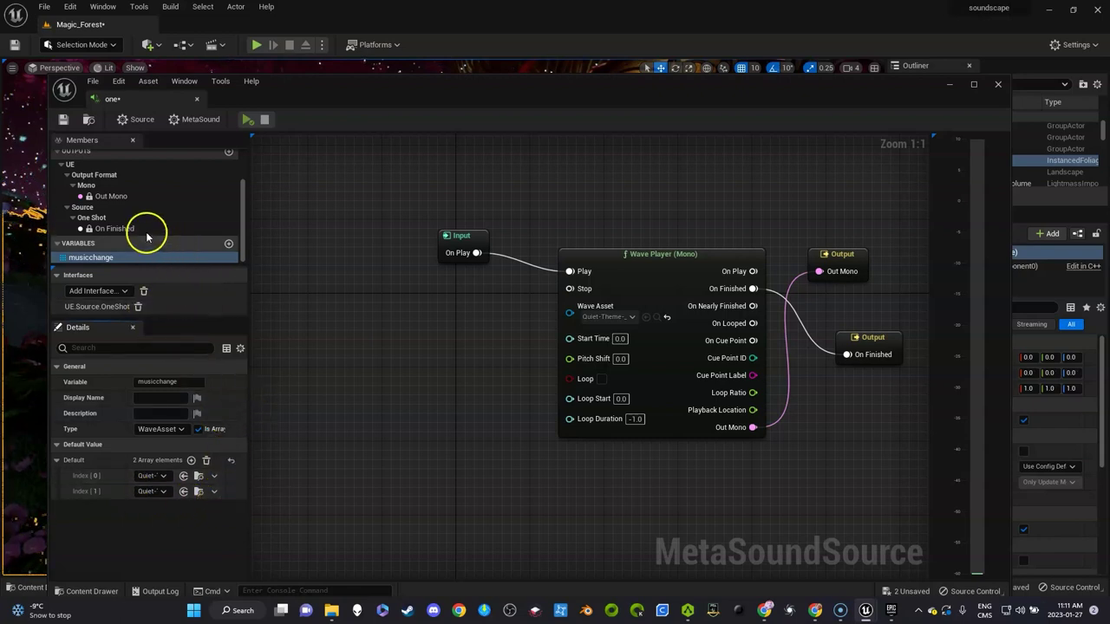
Place a musicchange getter node on the graph and move it left.
{"action": "scroll", "coordinate": [144, 240], "scroll_direction": "up", "scroll_amount": 1}
{"action": "scroll", "coordinate": [145, 241], "scroll_direction": "down", "scroll_amount": 1}
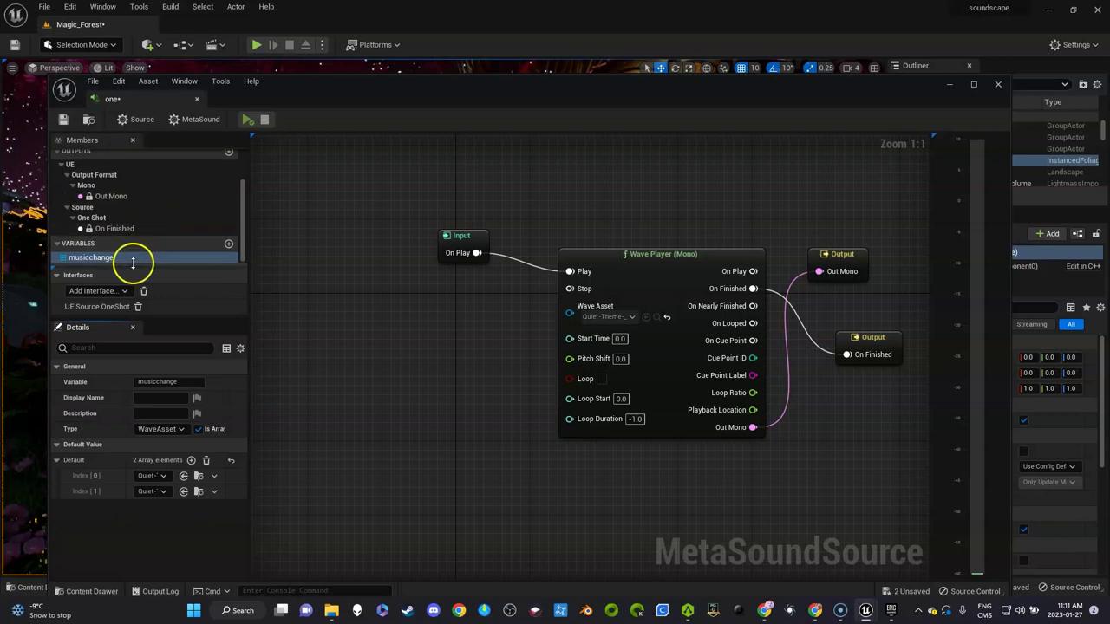
{"action": "left_click_drag", "start_coordinate": [135, 267], "coordinate": [411, 345]}
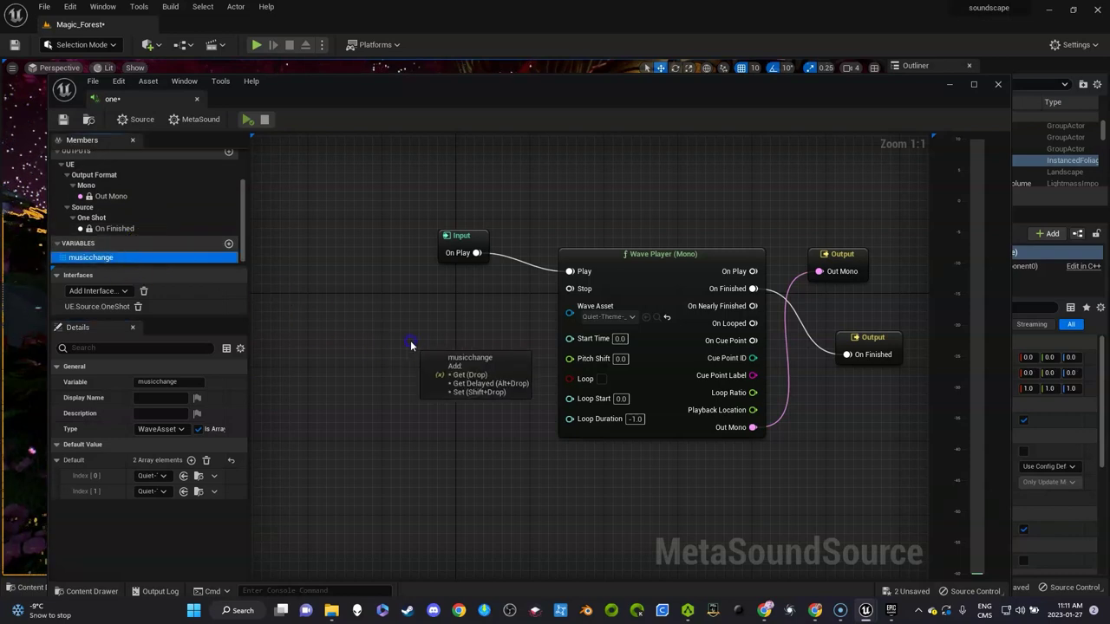
{"action": "left_click_drag", "start_coordinate": [411, 345], "coordinate": [411, 347]}
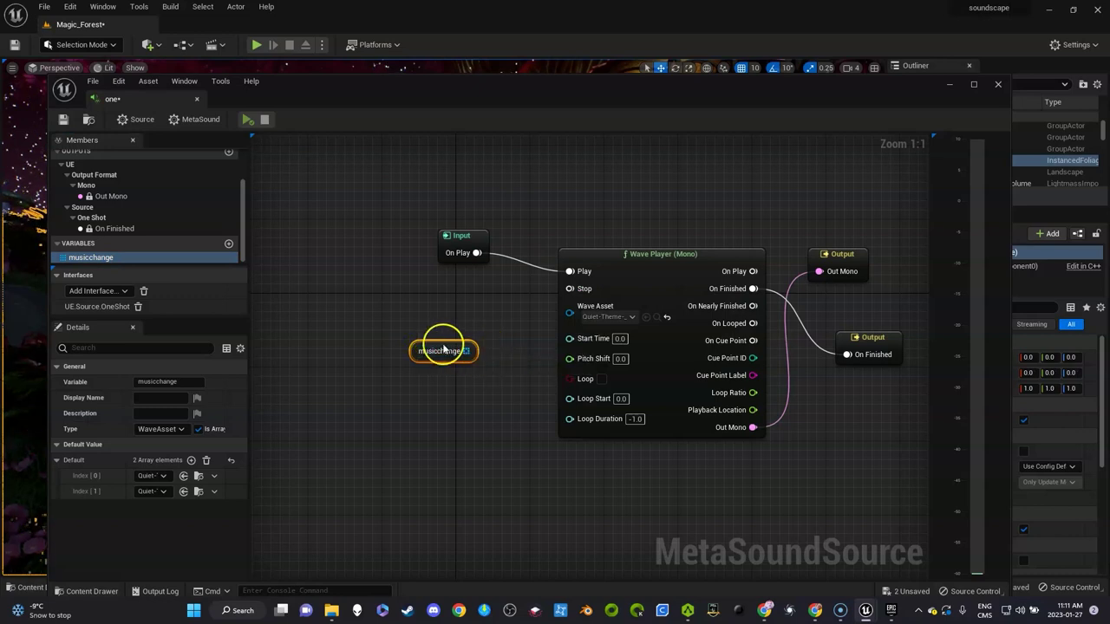
{"action": "left_click_drag", "start_coordinate": [430, 348], "coordinate": [368, 351]}
{"action": "left_click", "coordinate": [429, 355]}
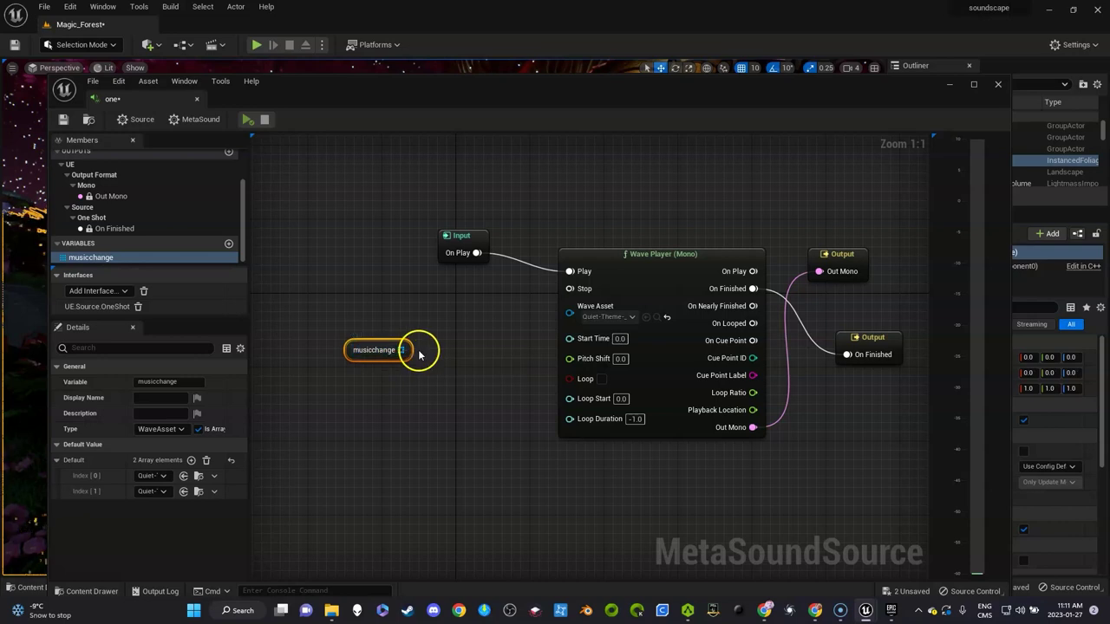
{"action": "left_click", "coordinate": [401, 349]}
Add a Random Get (WaveAsset:Array) node wired from musicchange's output via a 'rand' search.
{"action": "left_click_drag", "start_coordinate": [401, 349], "coordinate": [447, 342]}
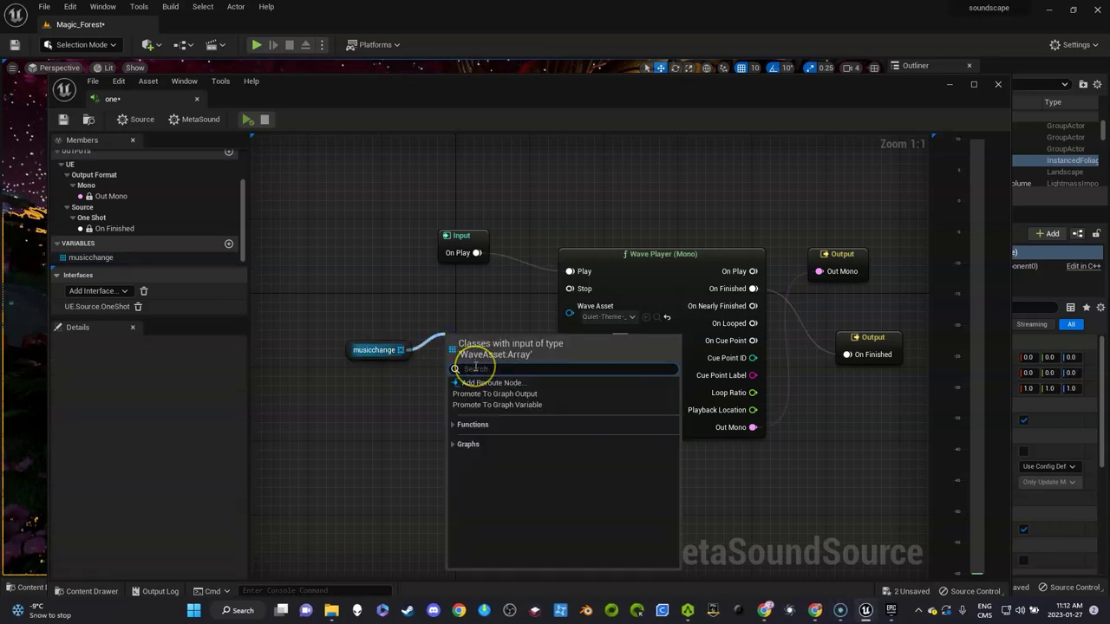
{"action": "type", "text": "rand"}
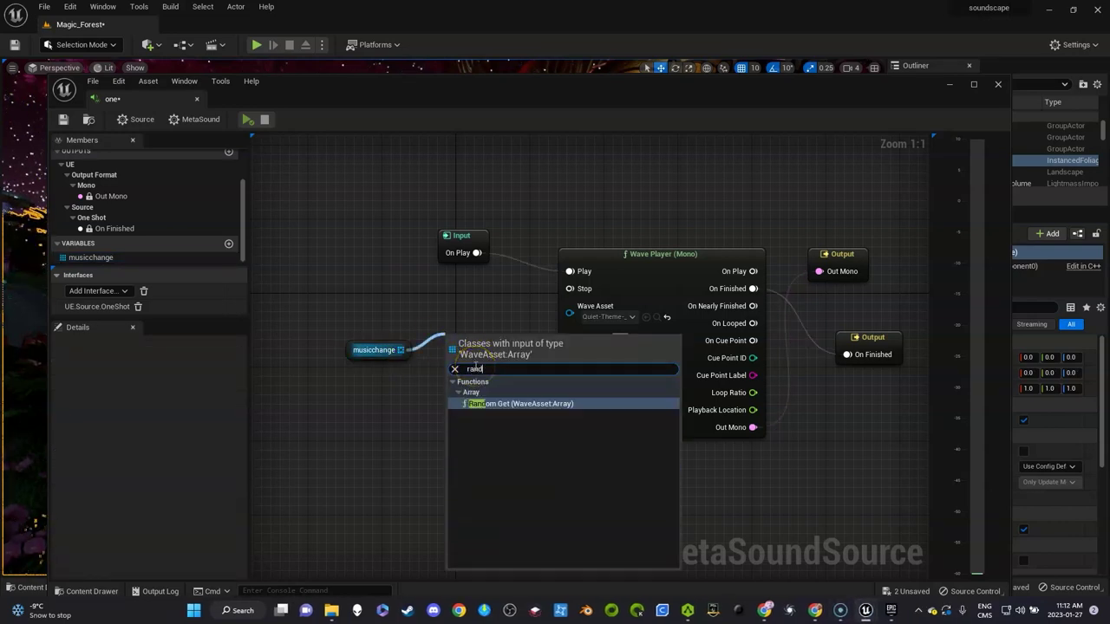
{"action": "left_click", "coordinate": [523, 403]}
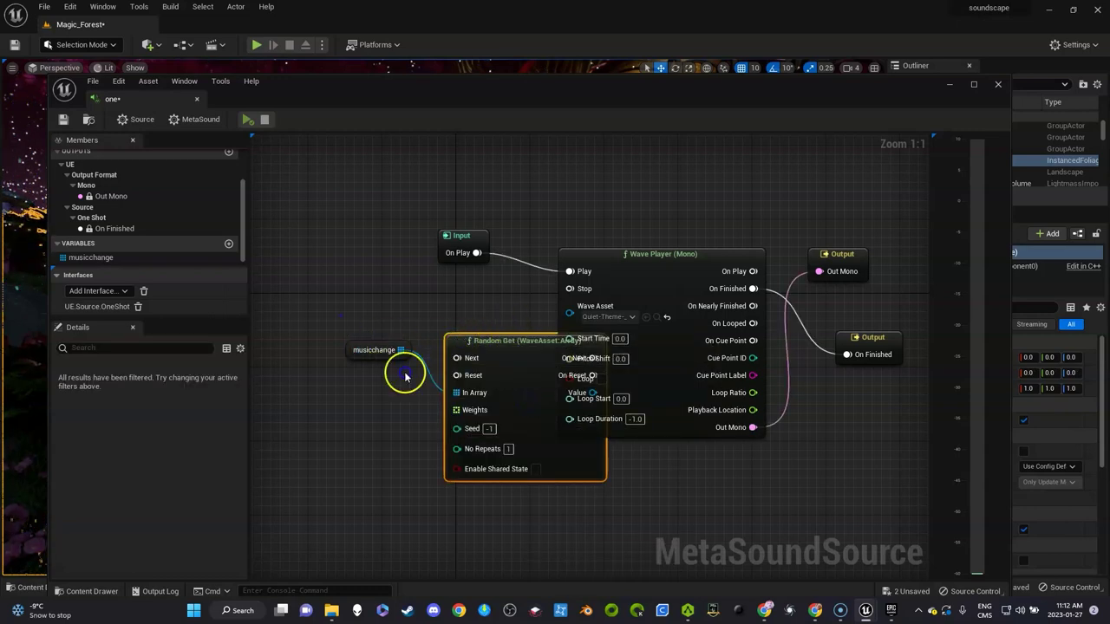
Wire Random Get's value to Wave Asset, On Play to Next, and On Next to Play.
{"action": "left_click_drag", "start_coordinate": [457, 351], "coordinate": [320, 347]}
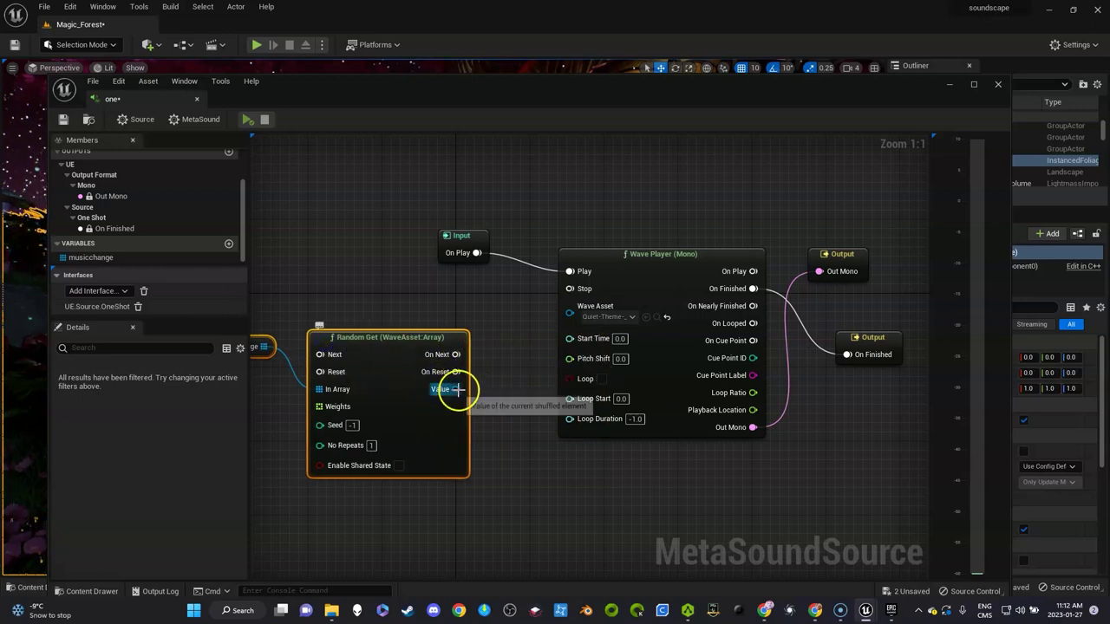
{"action": "left_click_drag", "start_coordinate": [455, 389], "coordinate": [570, 317]}
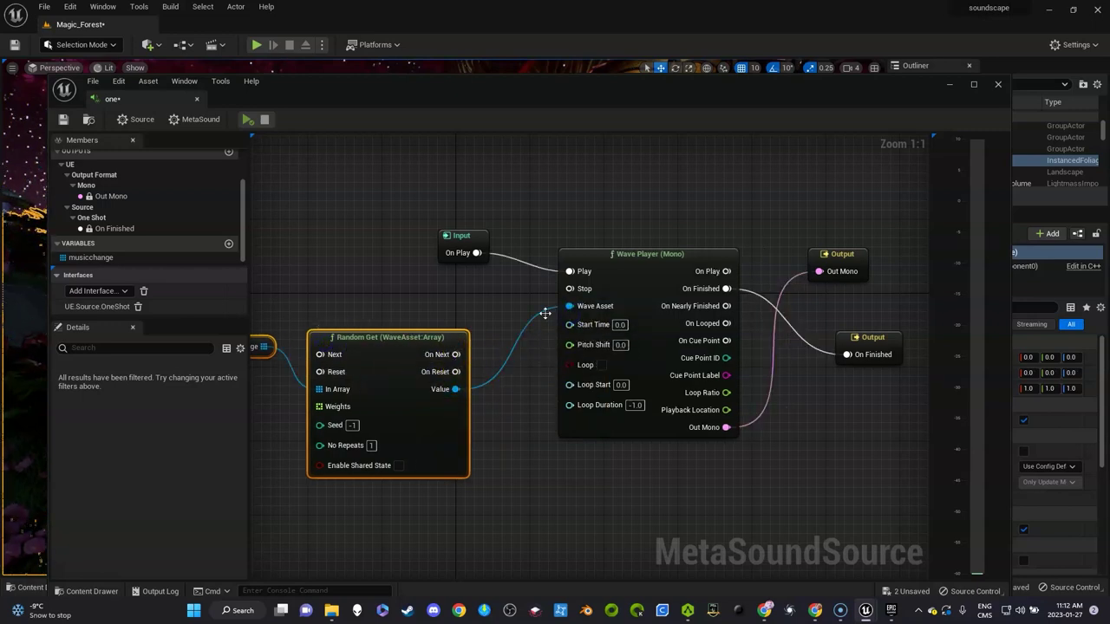
{"action": "left_click_drag", "start_coordinate": [466, 252], "coordinate": [287, 223]}
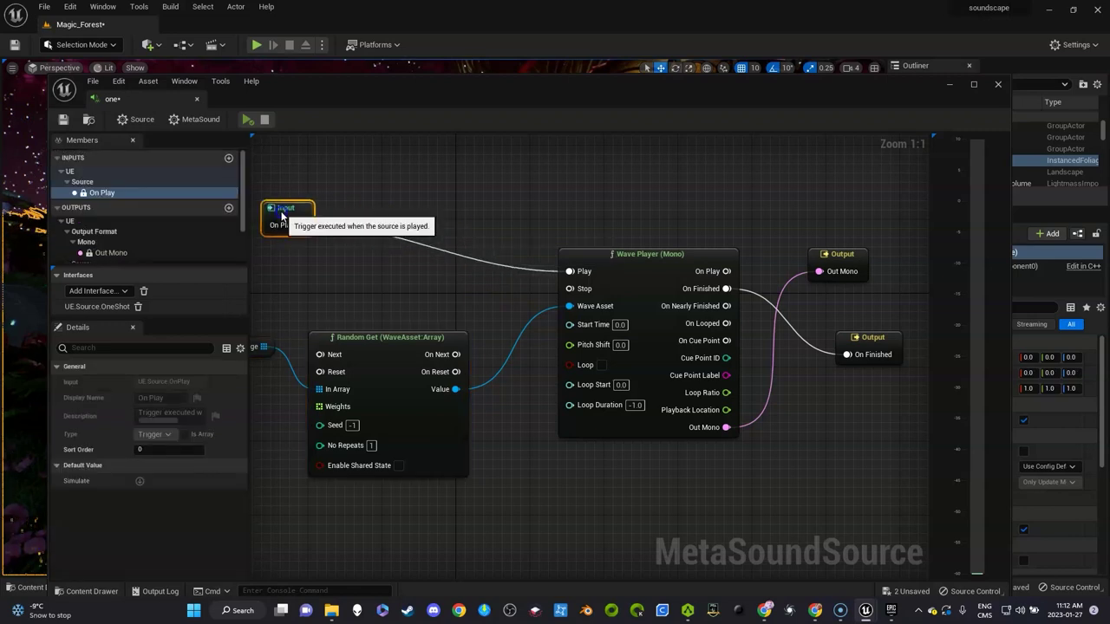
{"action": "right_click_drag", "start_coordinate": [371, 202], "coordinate": [503, 170]}
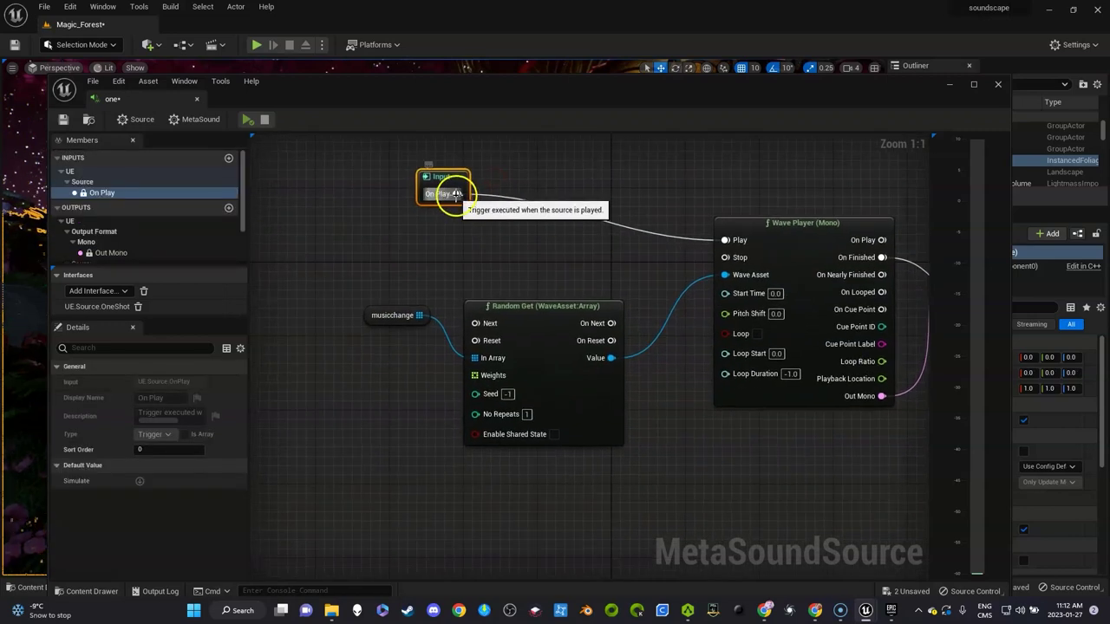
{"action": "left_click_drag", "start_coordinate": [455, 193], "coordinate": [476, 324]}
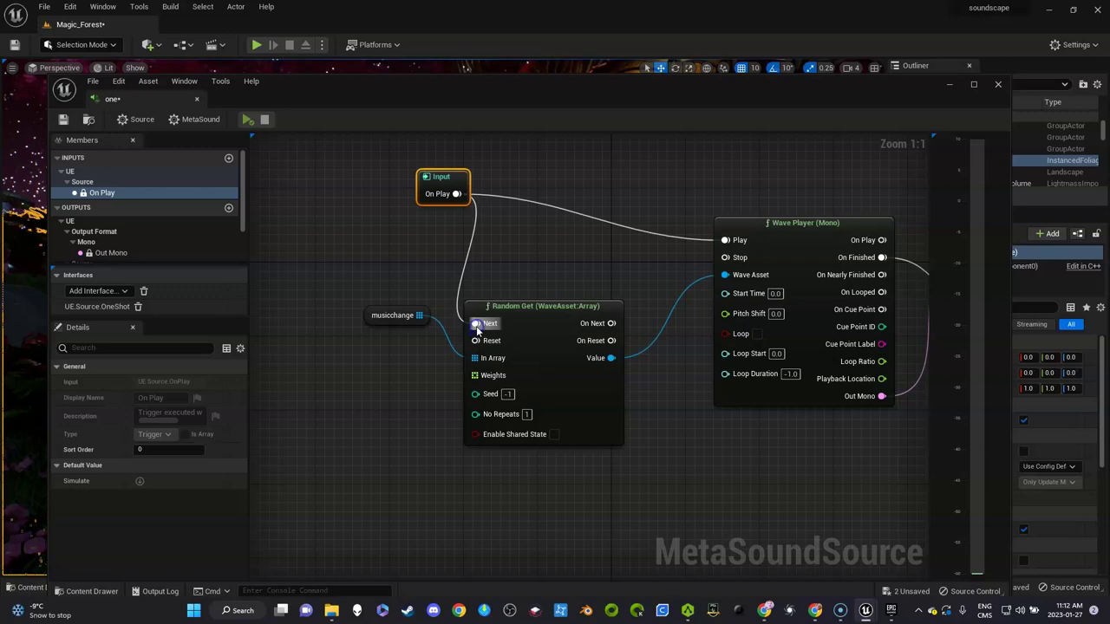
{"action": "left_click_drag", "start_coordinate": [611, 323], "coordinate": [729, 239]}
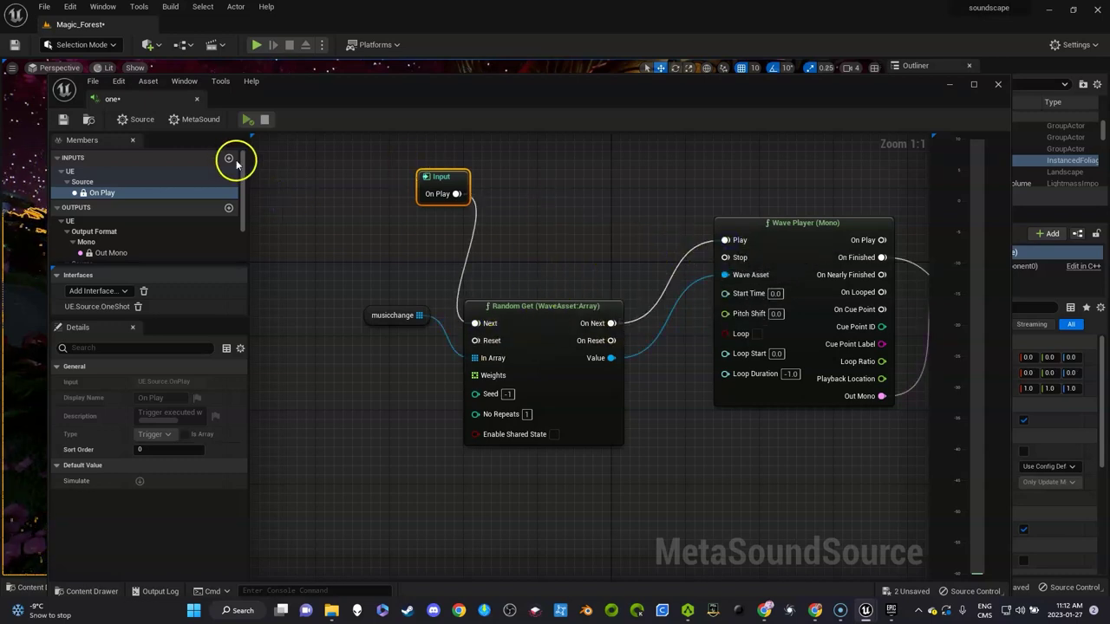
Preview the 'one' MetaSound, save it, and save all including the Magic_Forest level.
{"action": "left_click", "coordinate": [244, 123]}
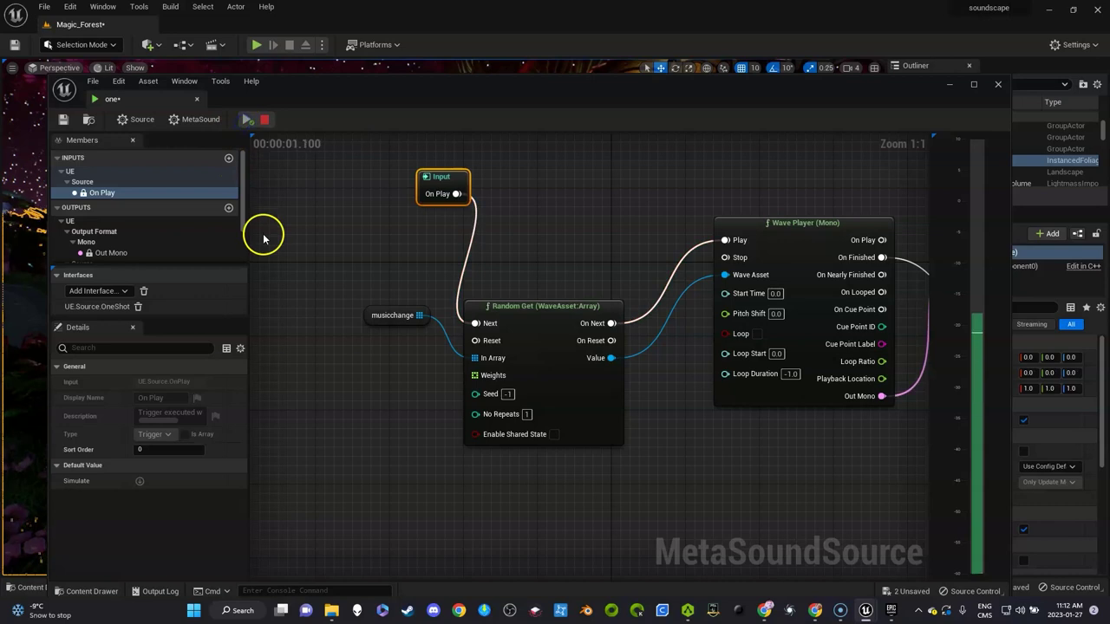
{"action": "left_click", "coordinate": [265, 124]}
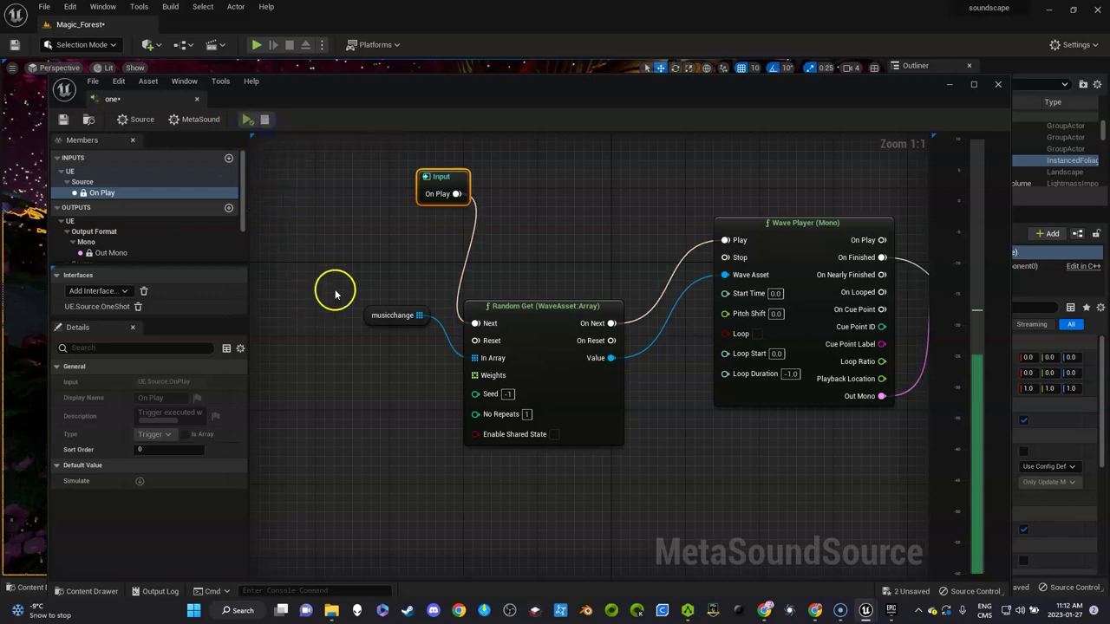
{"action": "right_click_drag", "start_coordinate": [731, 459], "coordinate": [640, 446]}
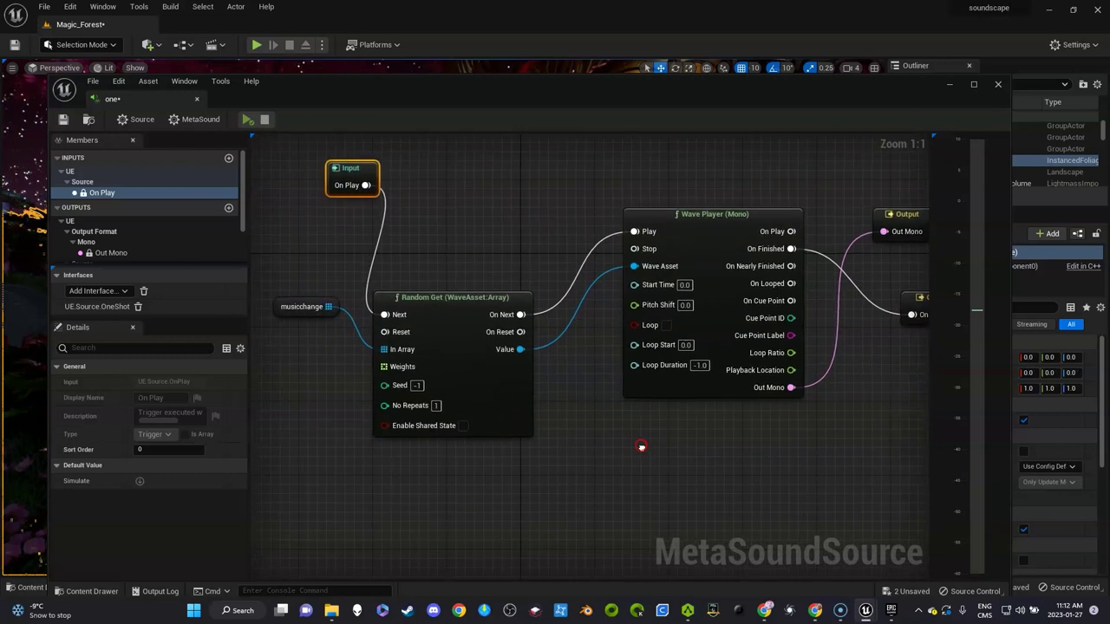
{"action": "left_click", "coordinate": [64, 119]}
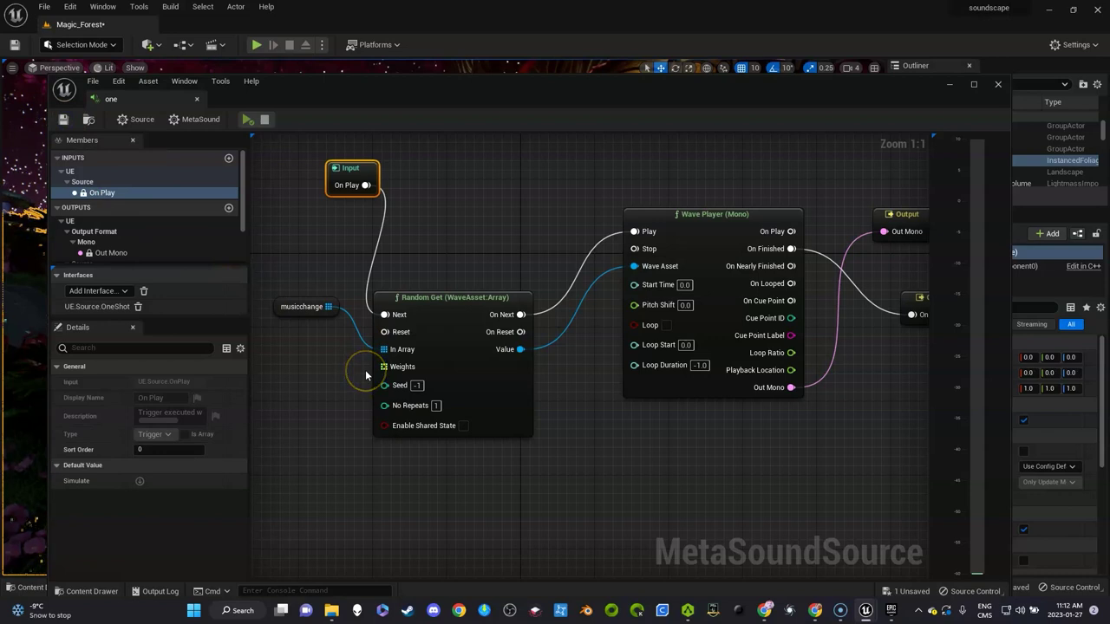
{"action": "key", "text": "ctrl+shift+s"}
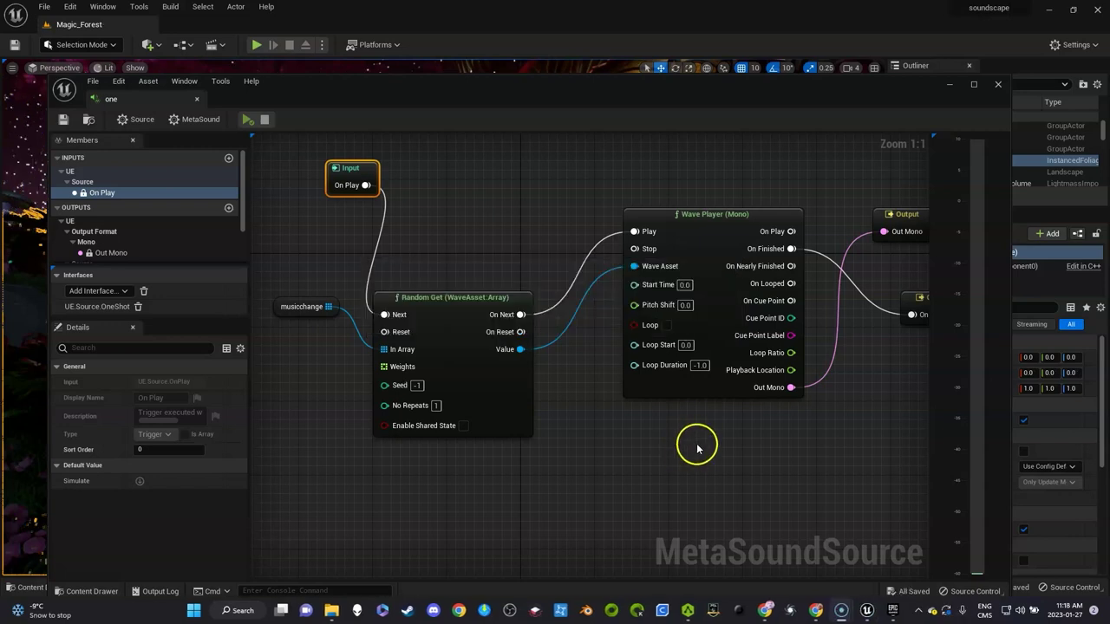
Enable Loop on the Wave Player, delete the UE.Source.OneShot interface, and save 'one'.
{"action": "right_click_drag", "start_coordinate": [683, 433], "coordinate": [635, 420]}
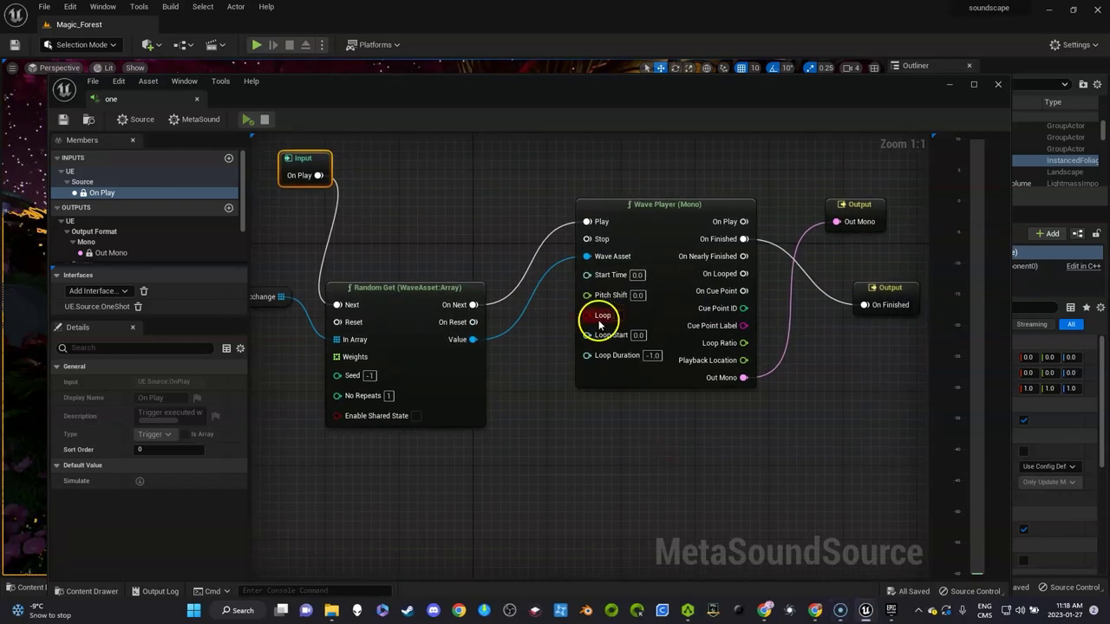
{"action": "left_click", "coordinate": [617, 315]}
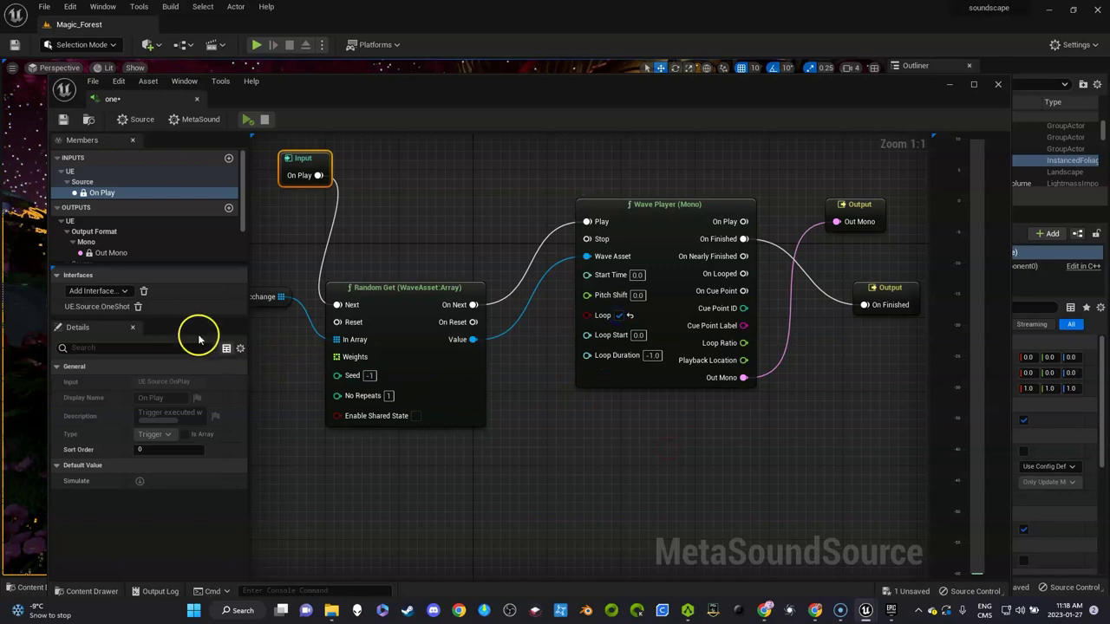
{"action": "left_click", "coordinate": [138, 308]}
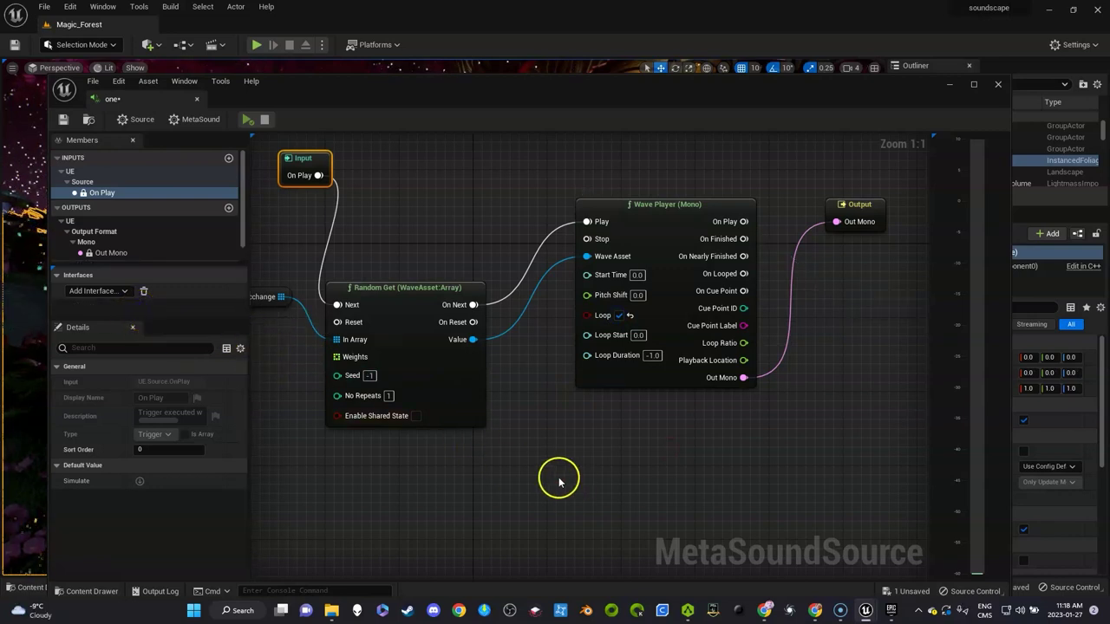
{"action": "right_click_drag", "start_coordinate": [559, 481], "coordinate": [656, 477]}
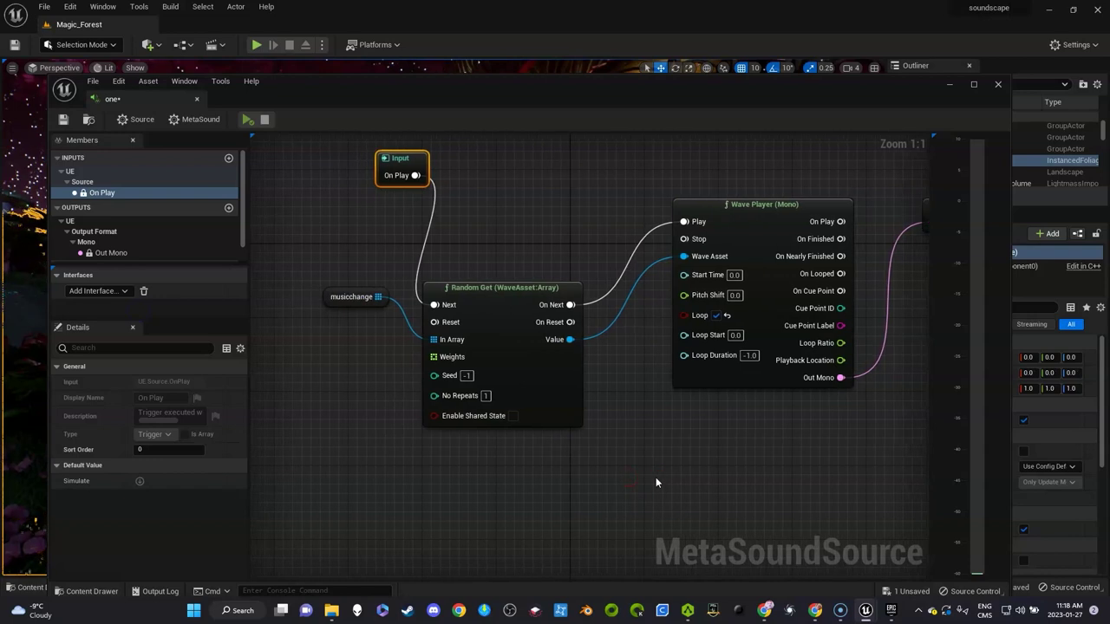
{"action": "left_click", "coordinate": [64, 119]}
Dock the MetaSound editor as a tab beside the Magic_Forest level.
{"action": "left_click_drag", "start_coordinate": [191, 101], "coordinate": [174, 24]}
{"action": "left_click", "coordinate": [100, 24]}
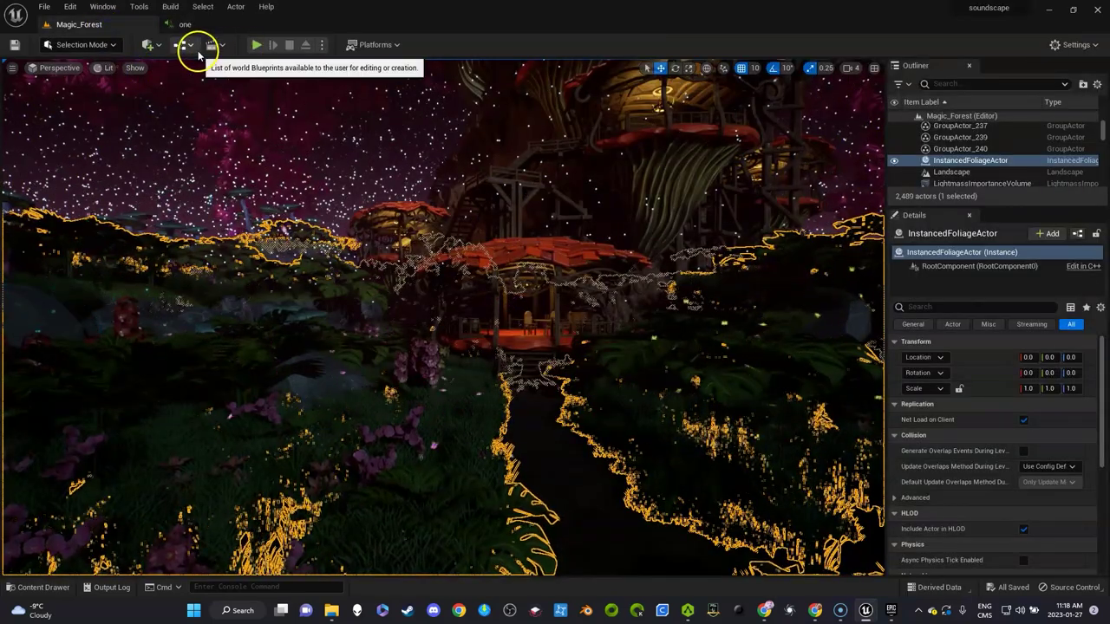
{"action": "left_click_drag", "start_coordinate": [456, 388], "coordinate": [465, 359]}
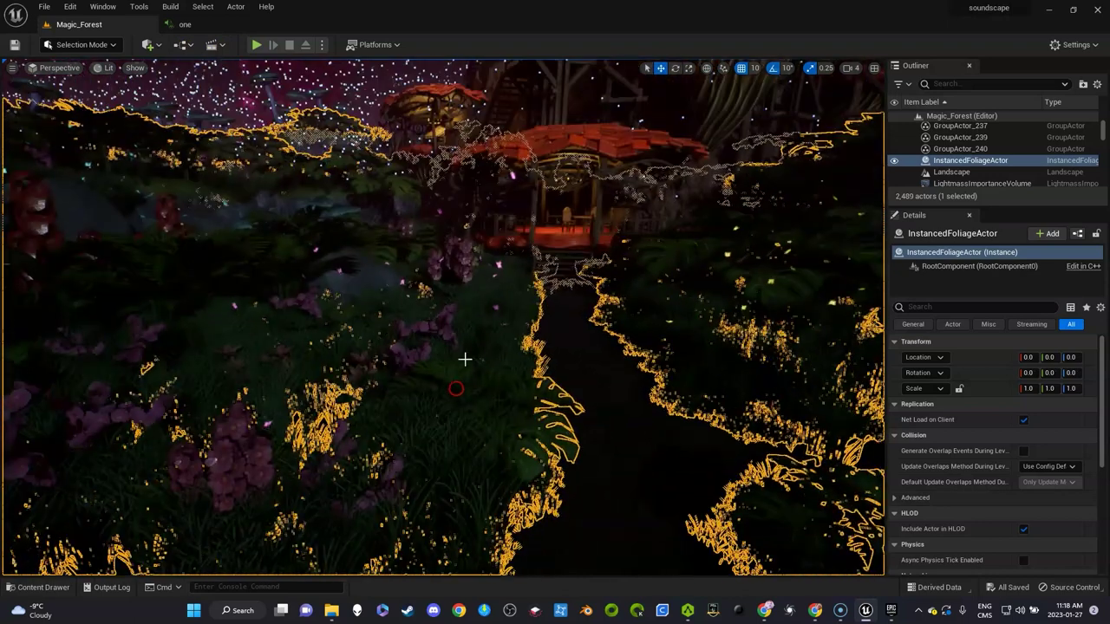
Open the Magic_Forest Level Blueprint from the Blueprints menu.
{"action": "left_click", "coordinate": [533, 334]}
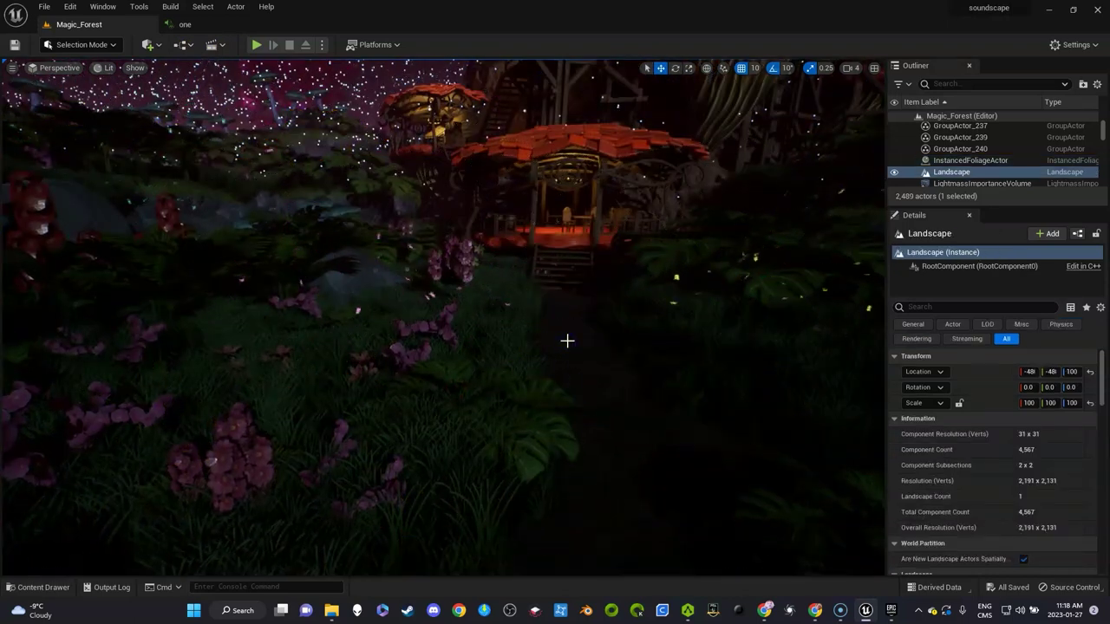
{"action": "left_click", "coordinate": [183, 45]}
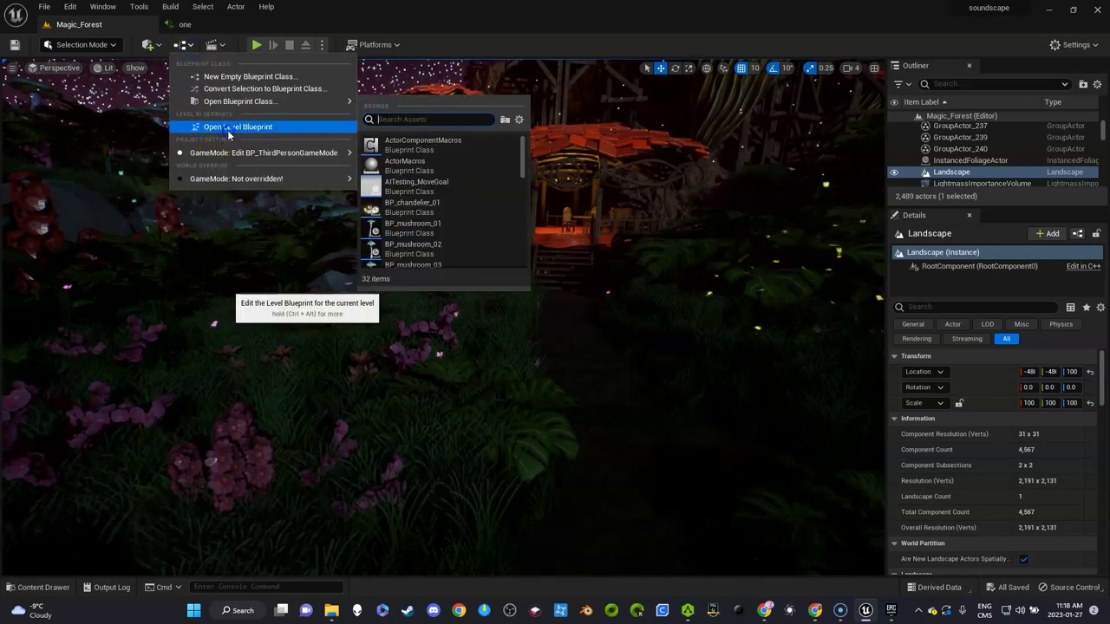
{"action": "left_click", "coordinate": [228, 130]}
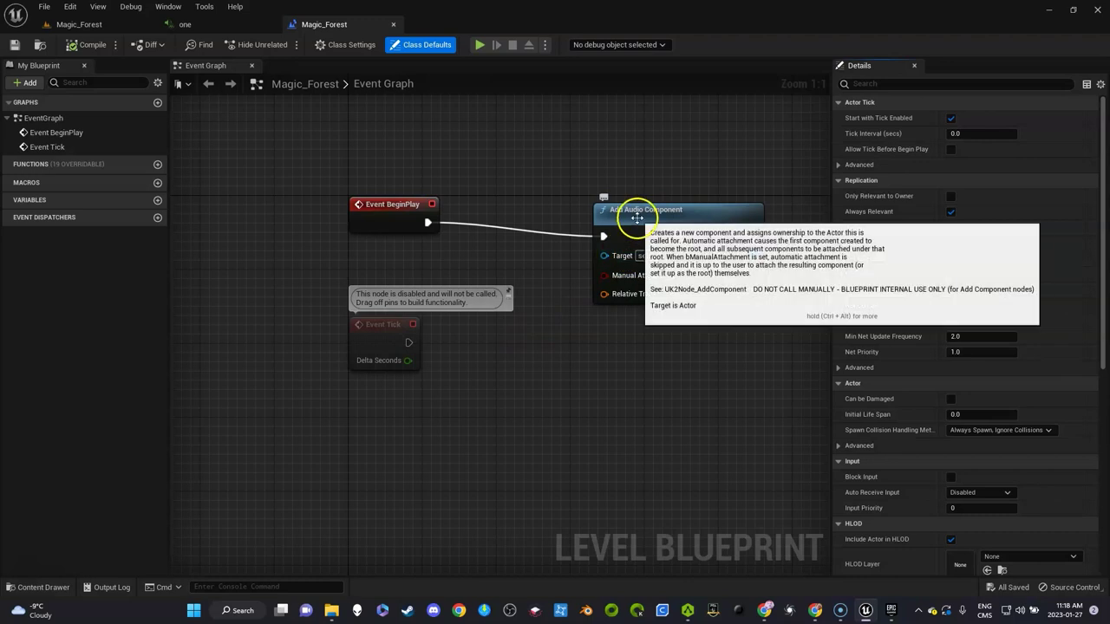
Replace the old Add Audio Component node with 'one', wired from Event BeginPlay.
{"action": "left_click", "coordinate": [637, 216]}
{"action": "key", "text": "Delete"}
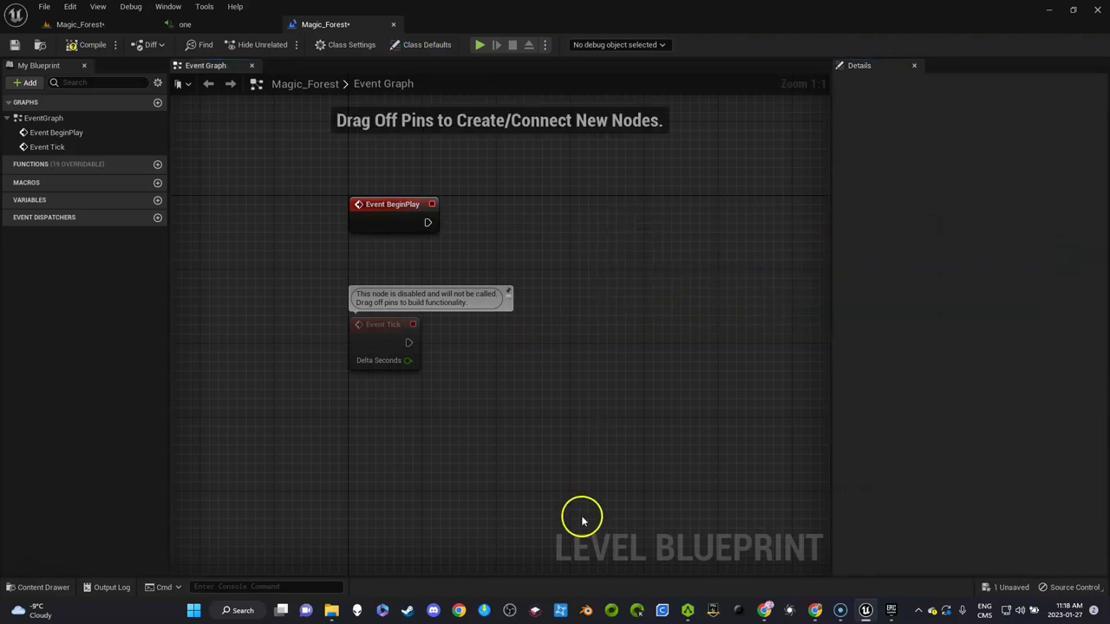
{"action": "key", "text": "ctrl+space"}
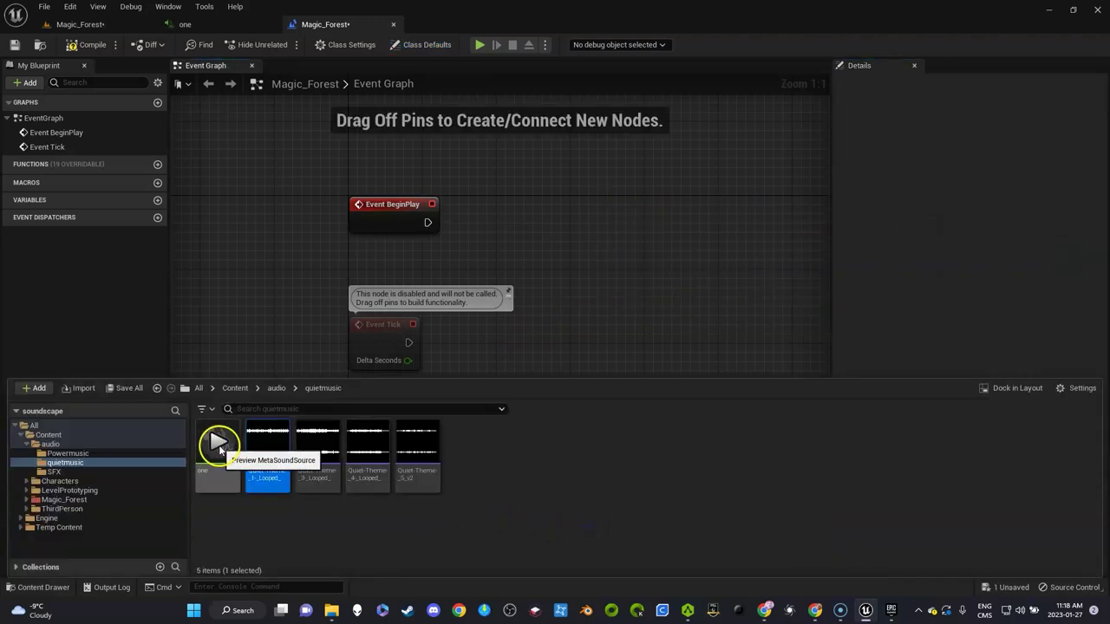
{"action": "left_click_drag", "start_coordinate": [219, 470], "coordinate": [598, 248]}
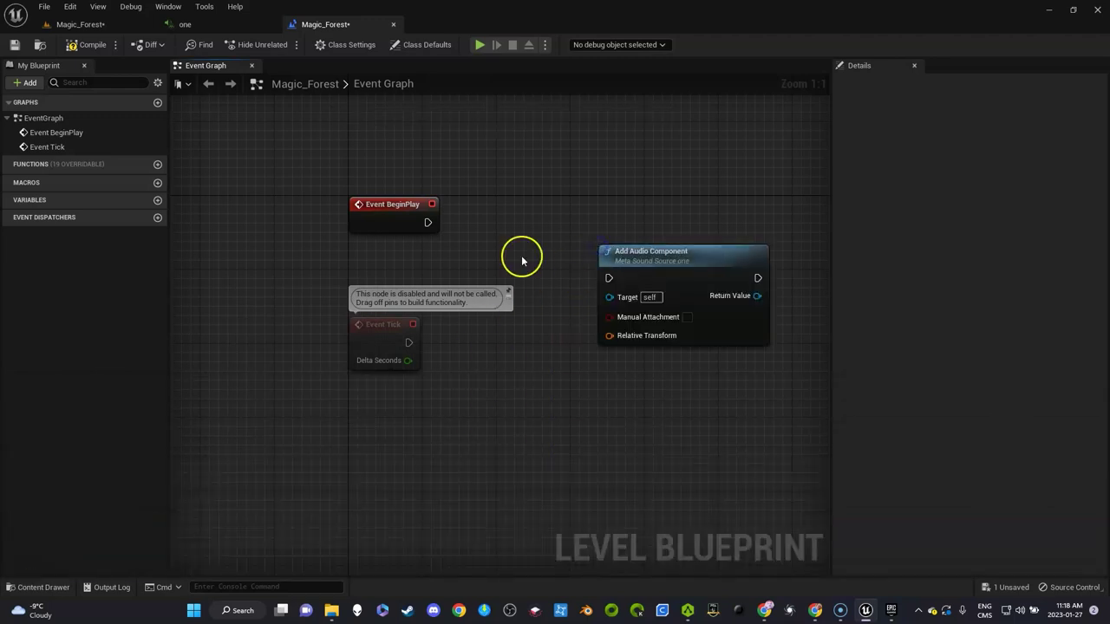
{"action": "left_click_drag", "start_coordinate": [428, 222], "coordinate": [611, 280]}
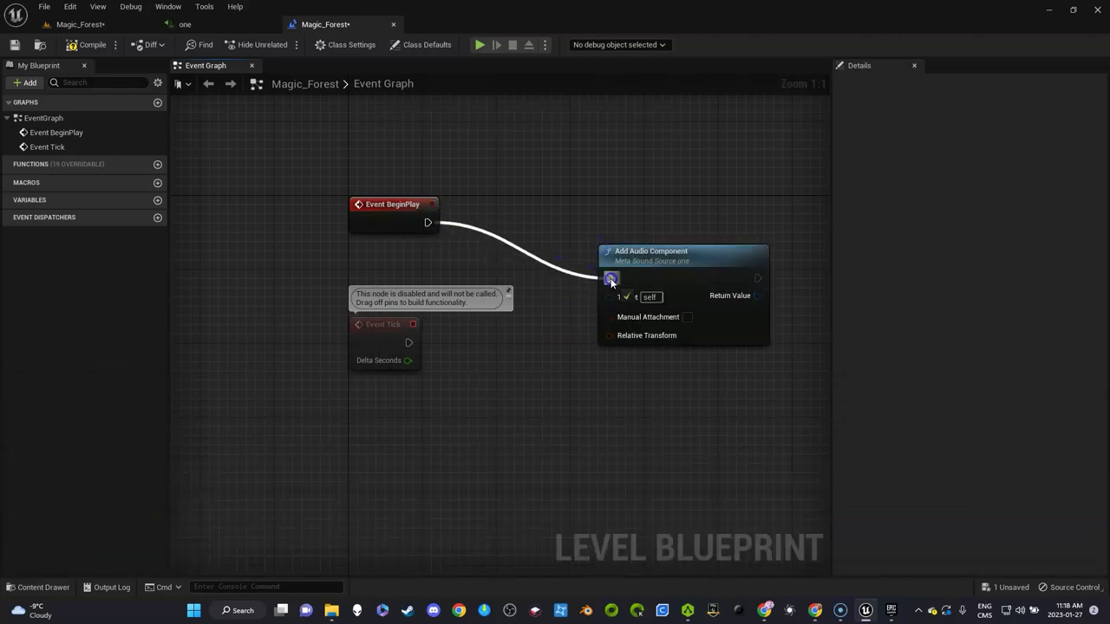
{"action": "left_click", "coordinate": [152, 24]}
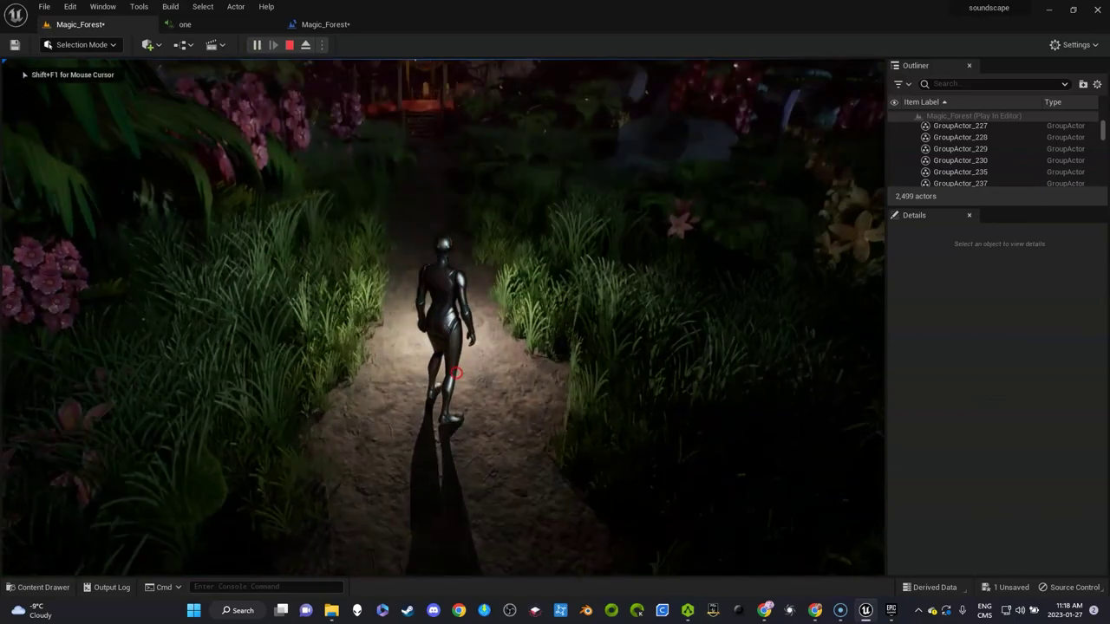
Walk the character up the forest path with W, then back with S.
{"action": "key", "text": "w"}
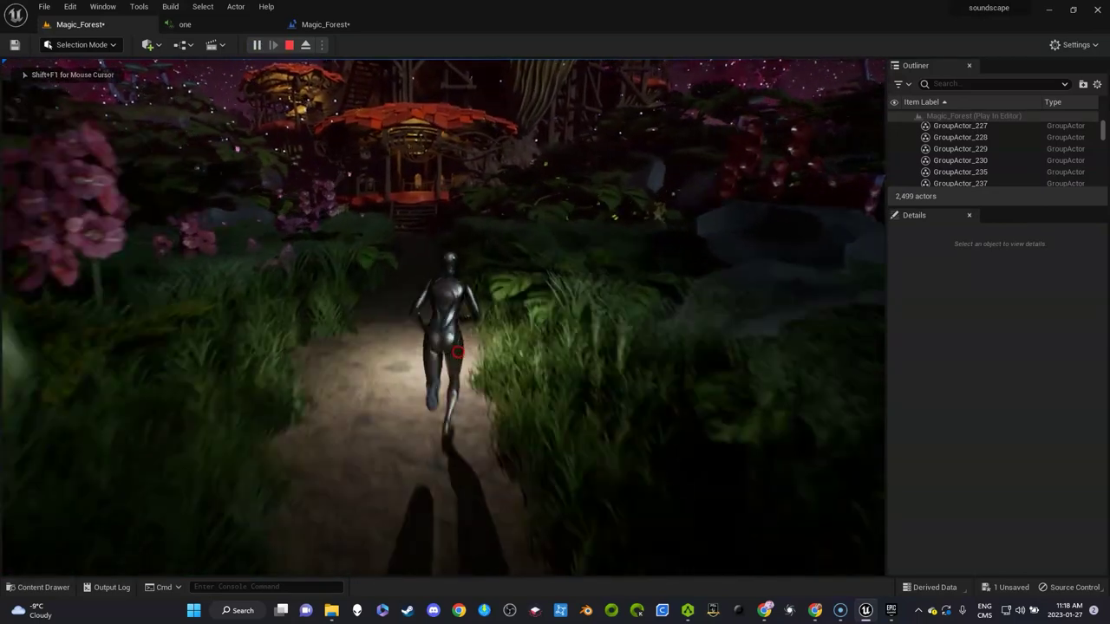
{"action": "key", "text": "s"}
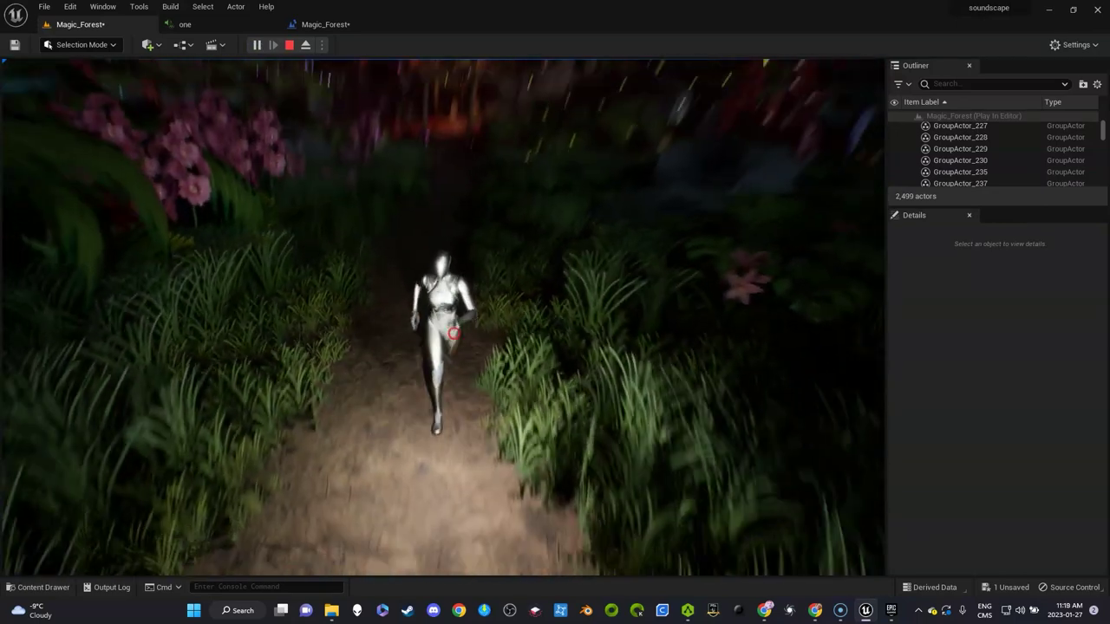